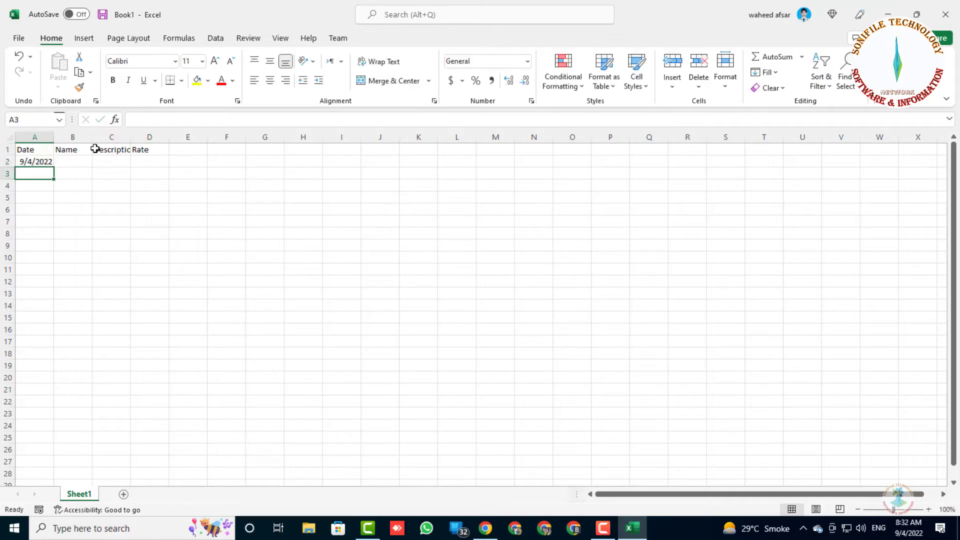
Apply the Long Date format to the date in A2 and copy it down through A7
click(527, 61)
click(510, 396)
click(593, 459)
drag(69, 161, 81, 221)
key(ctrl+d)
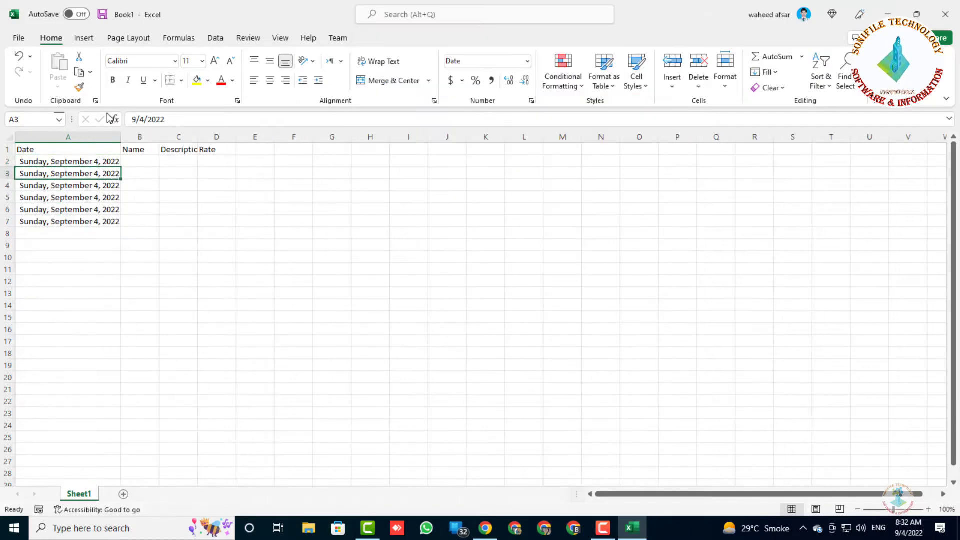
Fill A2:A7 with consecutive dates through Friday, September 9, 2022, and left-align them in a column fitted to its contents
click(100, 161)
drag(121, 168, 120, 221)
double_click(121, 137)
click(254, 81)
Widen the Name column and enter Apple, Orange and Apple in cells B2 through B4
click(158, 161)
drag(177, 137, 193, 137)
text(Apple)
key(Return)
text(Orange)
key(Return)
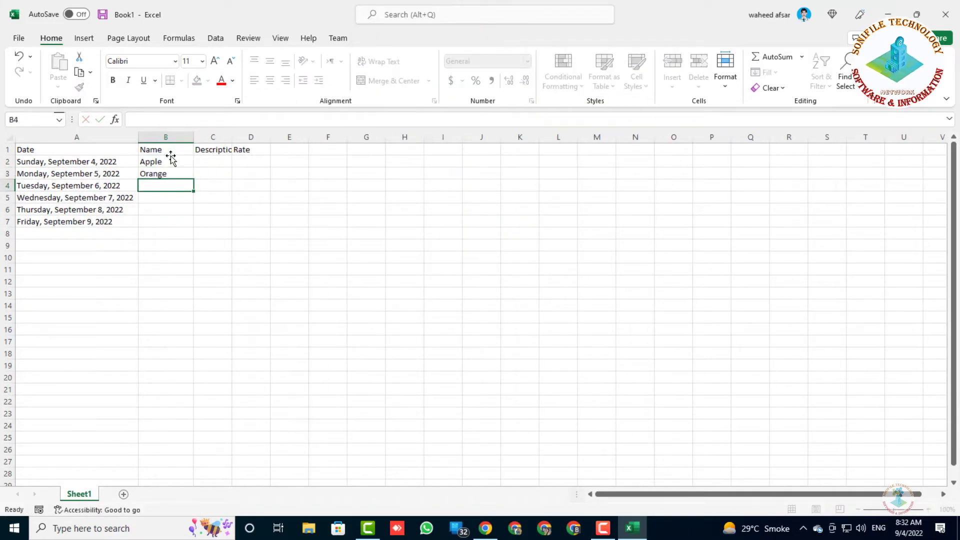
text(Apple)
key(Return)
Replace the B3 entry with Apple and fill Apple down through B7
key(Up)
key(Up)
key(ctrl+d)
key(Down)
key(Down)
key(ctrl+d)
key(Down)
key(ctrl+d)
key(Down)
key(ctrl+d)
key(Up)
key(Up)
key(Up)
key(Up)
key(Up)
key(Right)
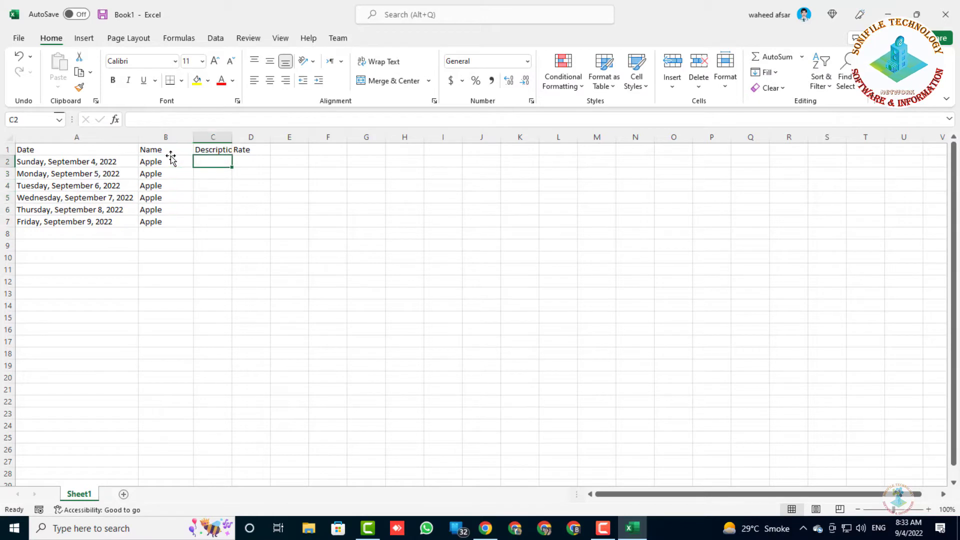
Enter A Plus Quality in C2 and Mid Quality in C3, fitting the Description column to its contents
text(A Plus Quality)
click(171, 159)
double_click(232, 137)
click(224, 178)
text(Mid Quality)
key(Return)
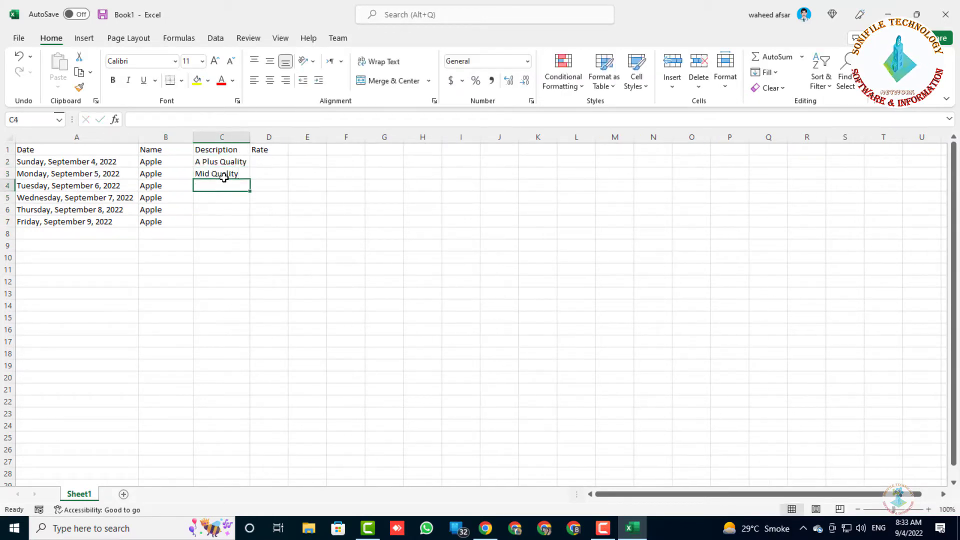
Enter A Plus Quality in C4 and C5, Mid Quality in C6, and Low quality in C7
text(A Plus Quality A Plus Quality)
key(Return)
text(Mid Quality)
key(Return)
text(Low quality)
key(Return)
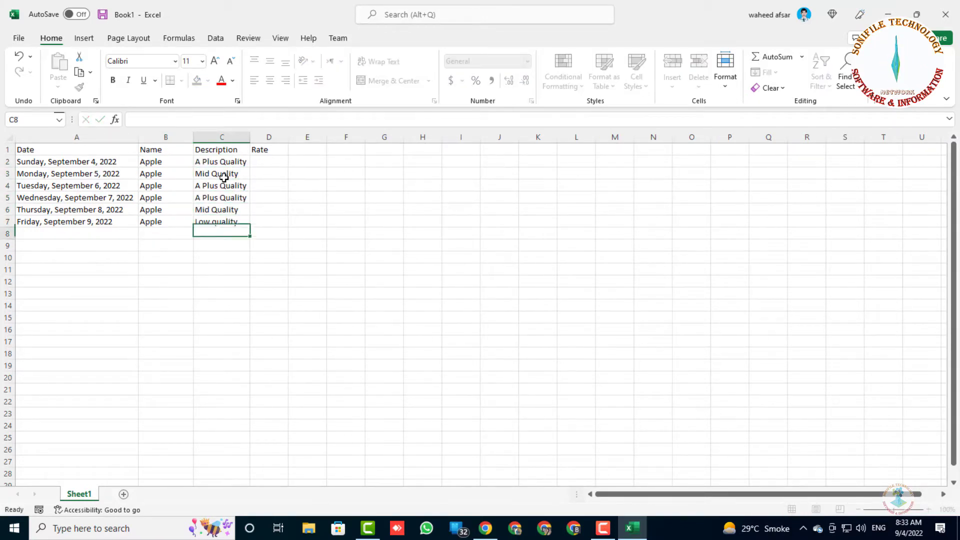
Correct the C7 entry to Low Quality with a capital Q
key(Up)
key(F2)
key(Left)
key(Left)
key(Left)
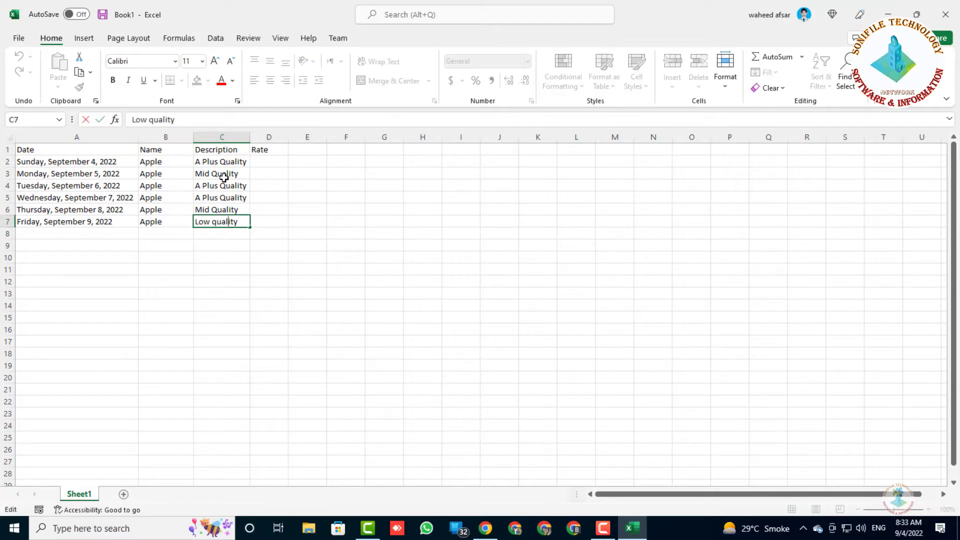
key(BackSpace)
text(Q)
key(Return)
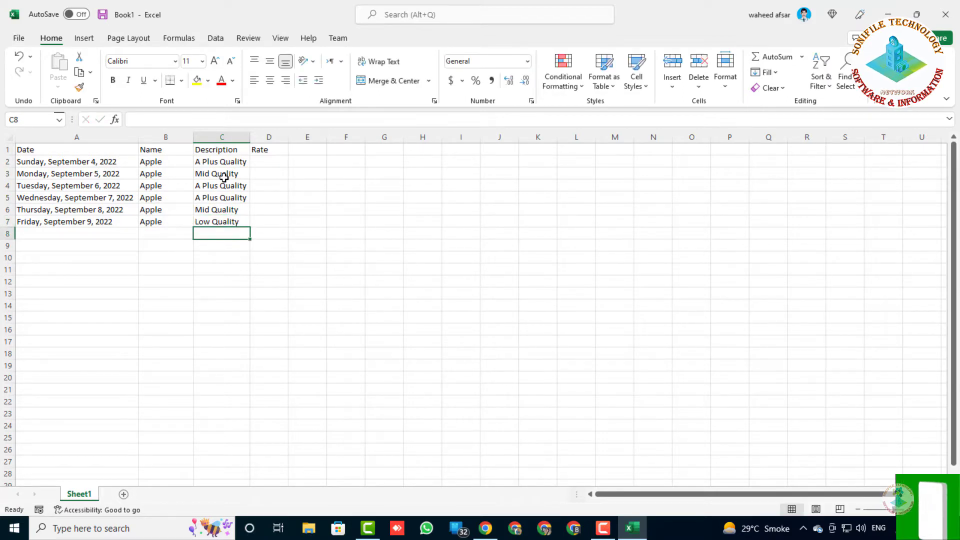
key(Up)
key(Up)
key(Up)
key(Up)
key(Up)
key(Up)
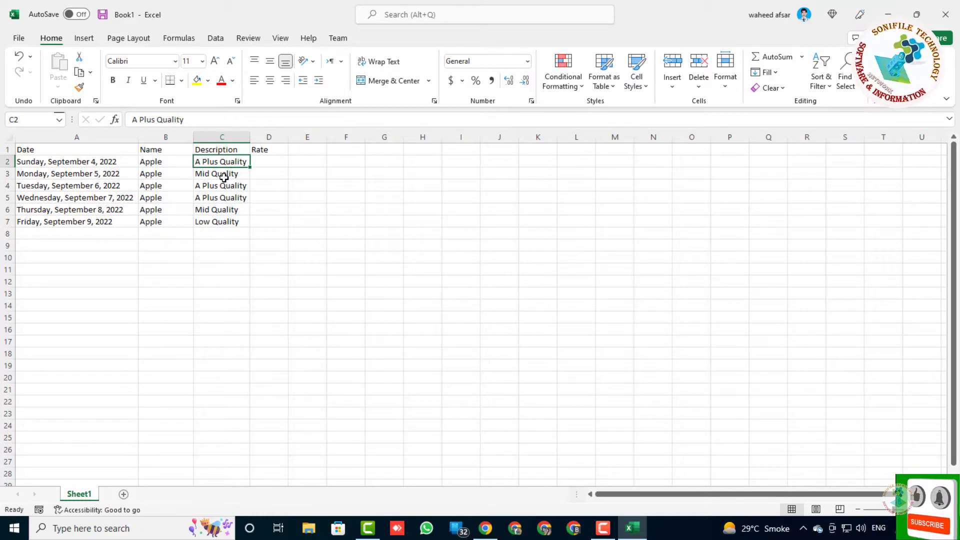
key(Right)
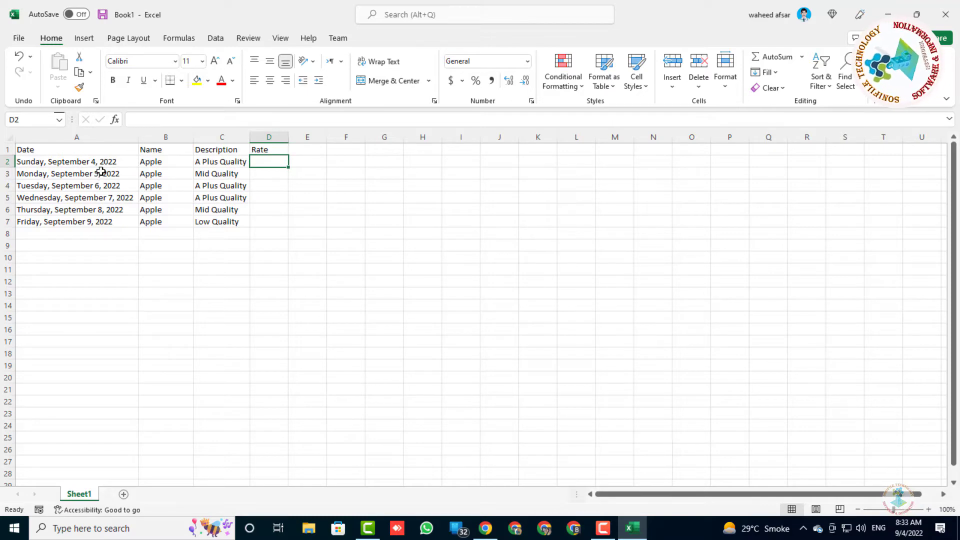
Center the header cells A1:D1 horizontally and vertically and make them bold
drag(99, 151, 259, 149)
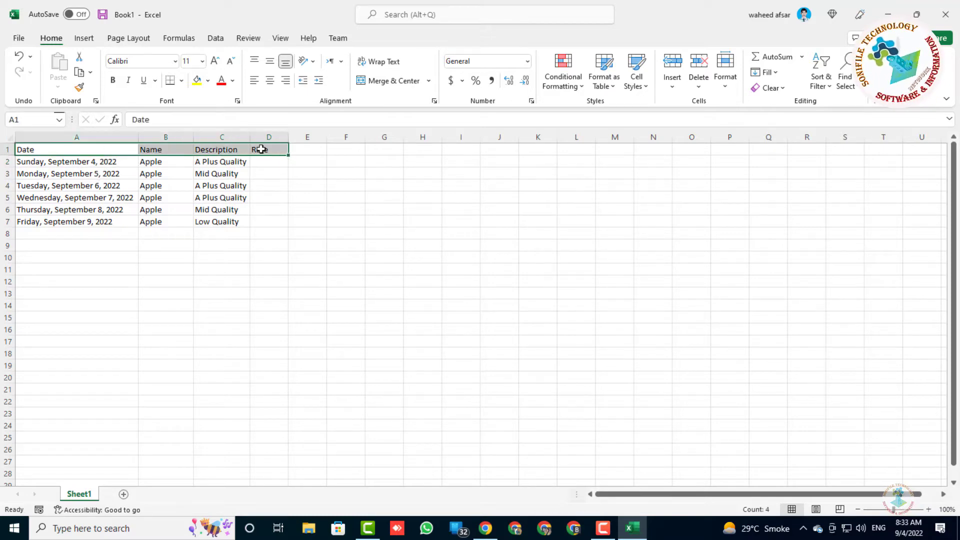
click(269, 80)
click(270, 61)
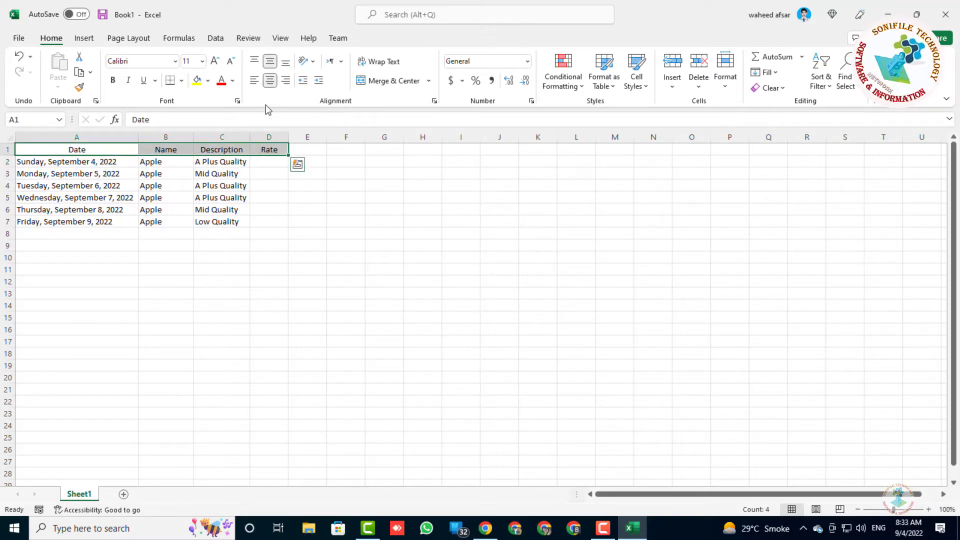
click(112, 82)
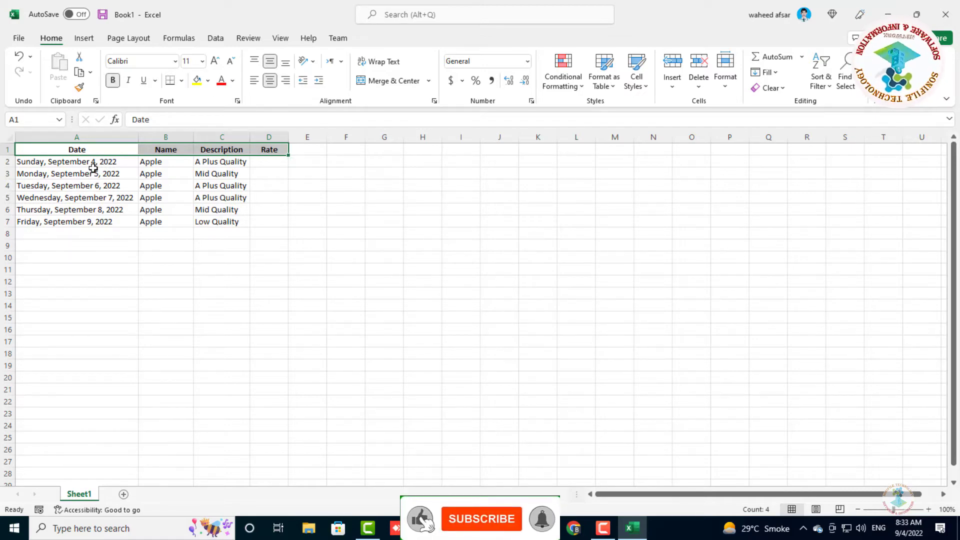
Apply all borders to the table range A1:D7
drag(92, 161, 109, 218)
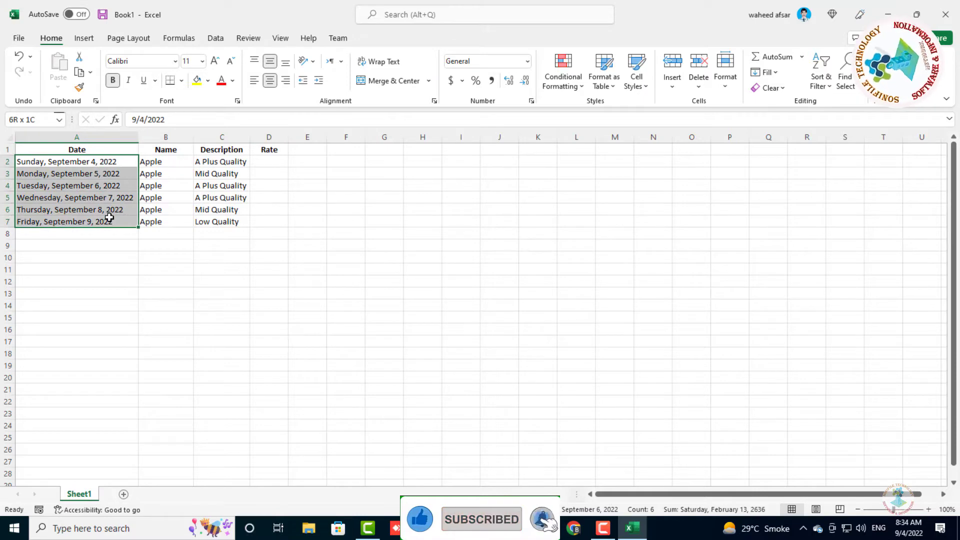
click(106, 151)
drag(105, 151, 265, 219)
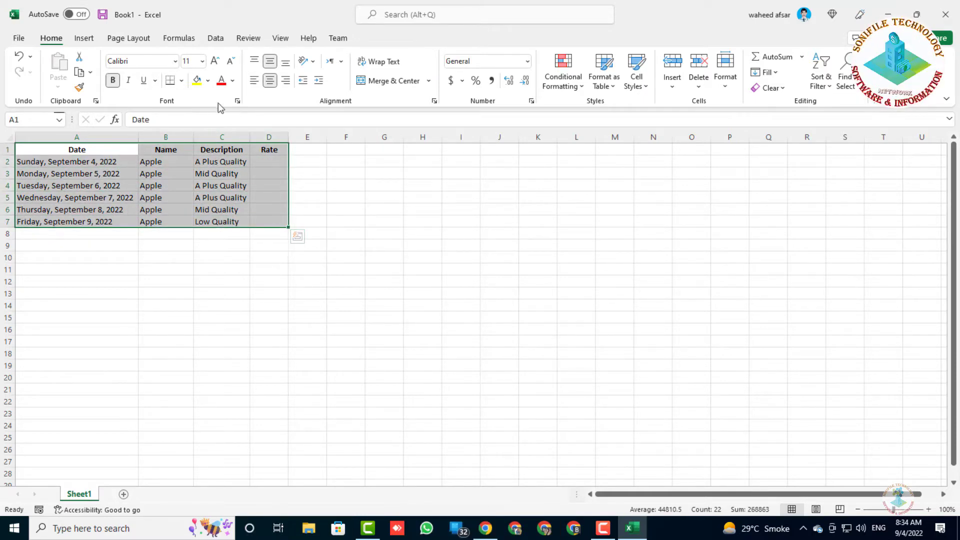
click(181, 80)
click(198, 199)
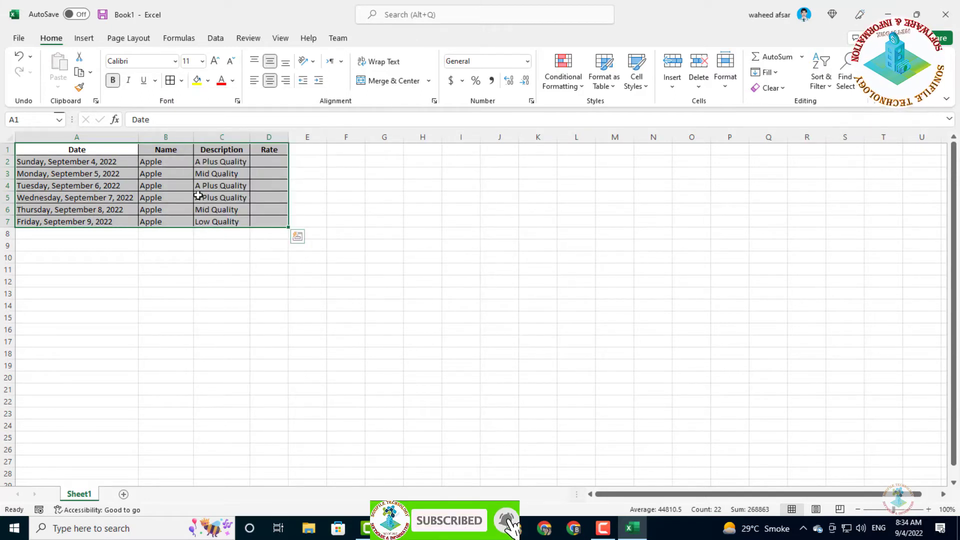
Widen the Description column slightly
drag(160, 162, 163, 222)
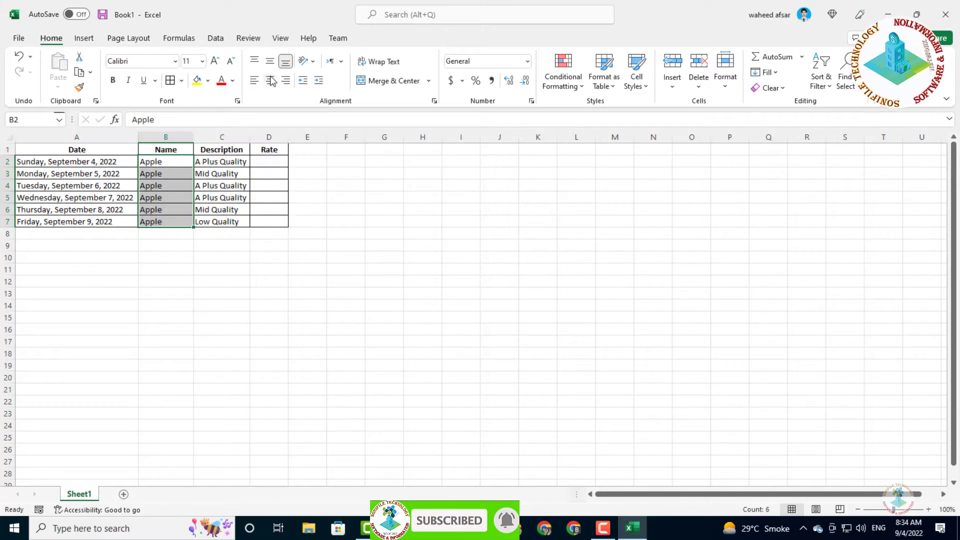
drag(250, 137, 263, 141)
click(243, 149)
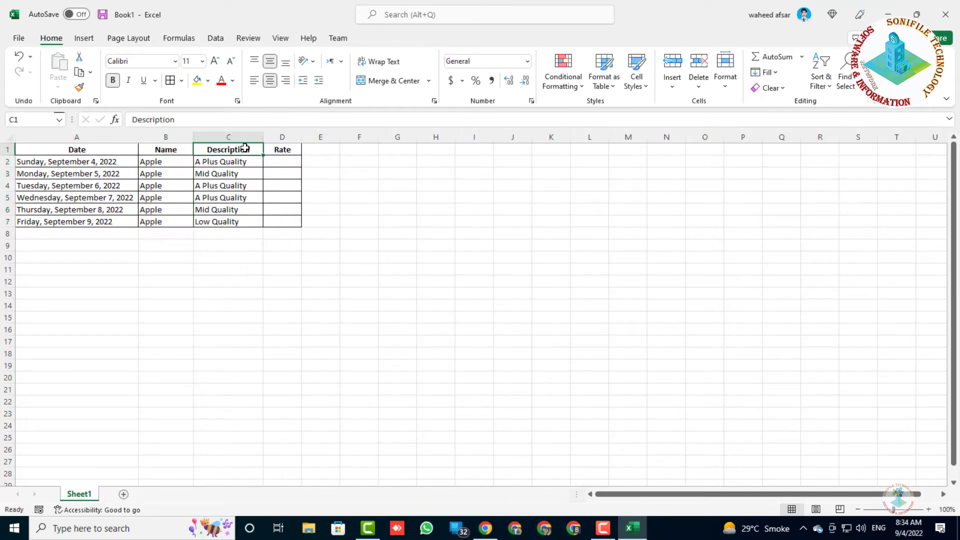
Run a spell check on the sheet and close its completion dialog
key(F7)
key(Return)
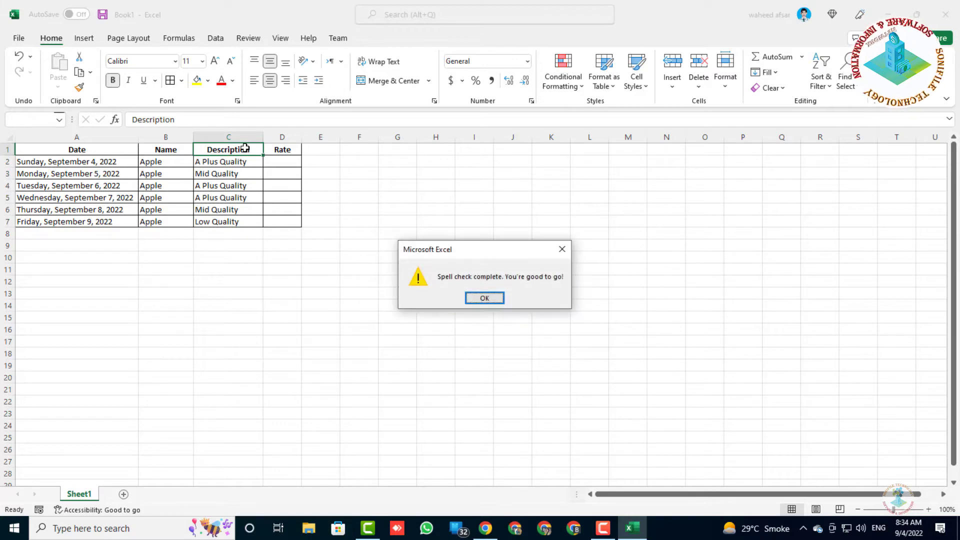
click(485, 298)
click(215, 162)
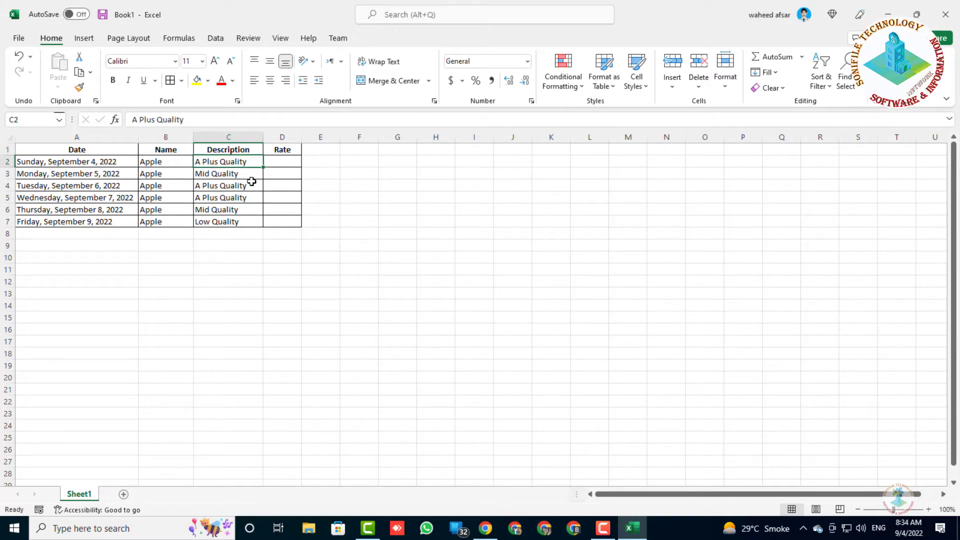
Widen the Rate column slightly and enter 200, 150, 200, 200, 150 and 100 in D2 through D7
drag(302, 137, 311, 137)
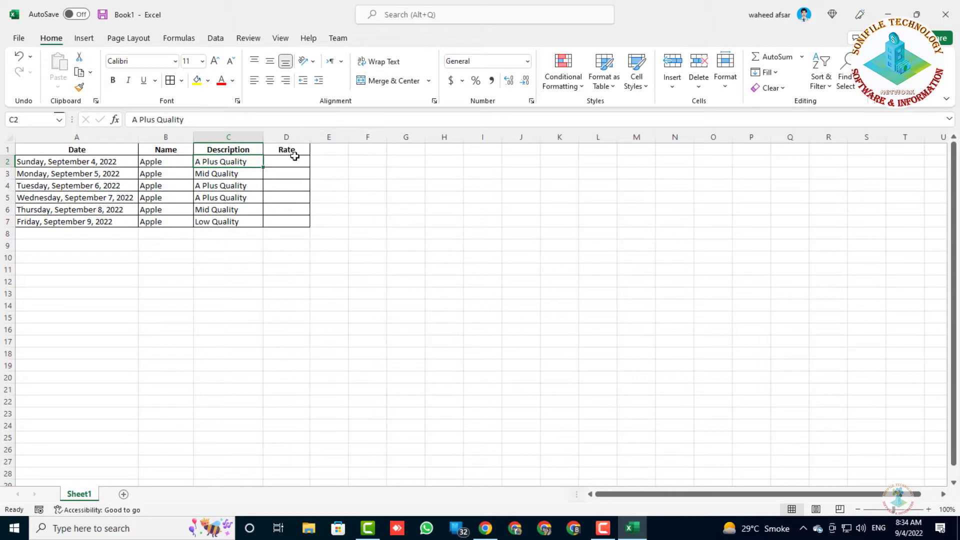
click(294, 160)
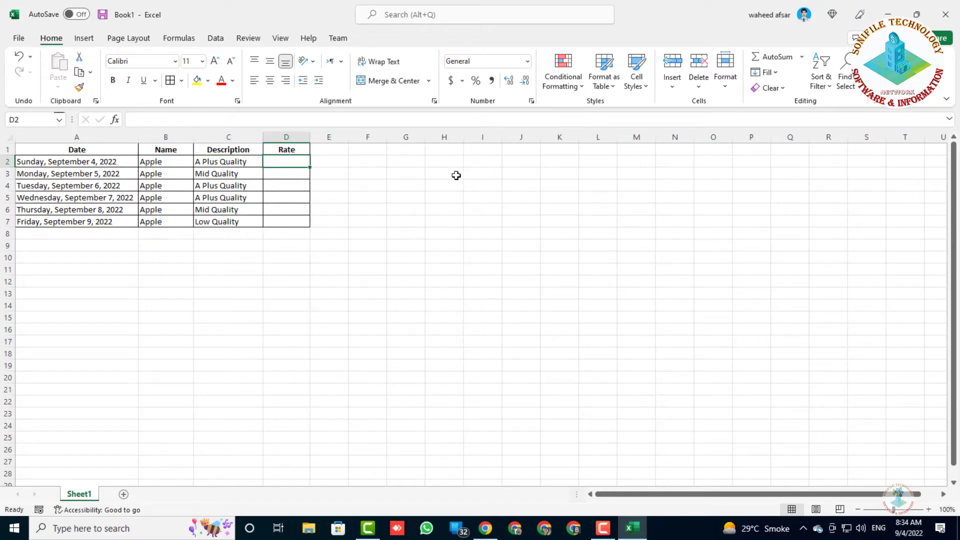
text(200)
key(Return)
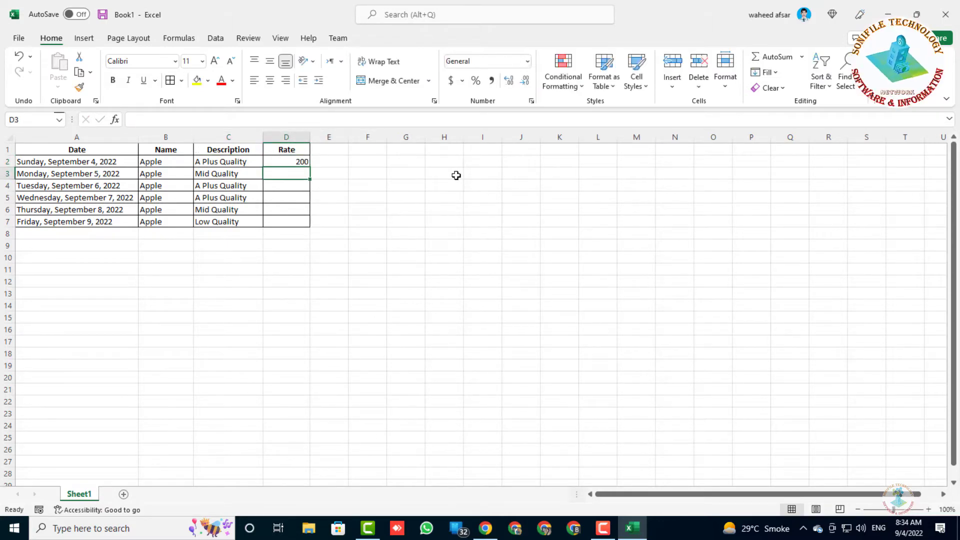
text(150)
key(Return)
text(200)
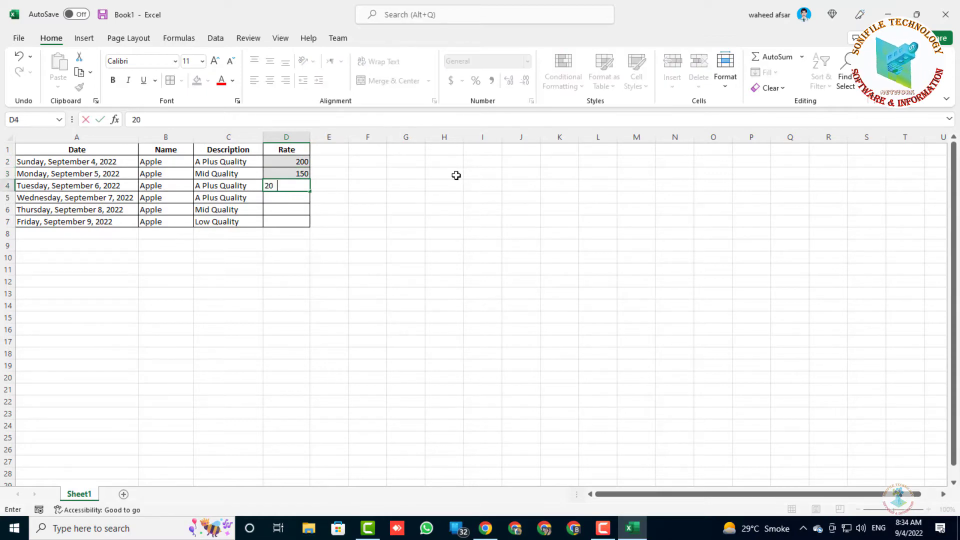
key(Return)
text(200)
key(Return)
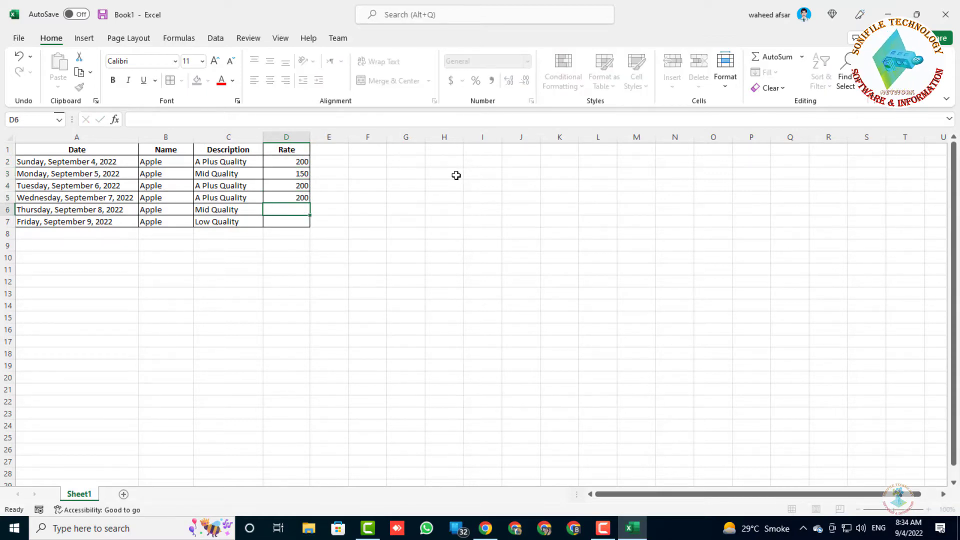
text(150)
key(Return)
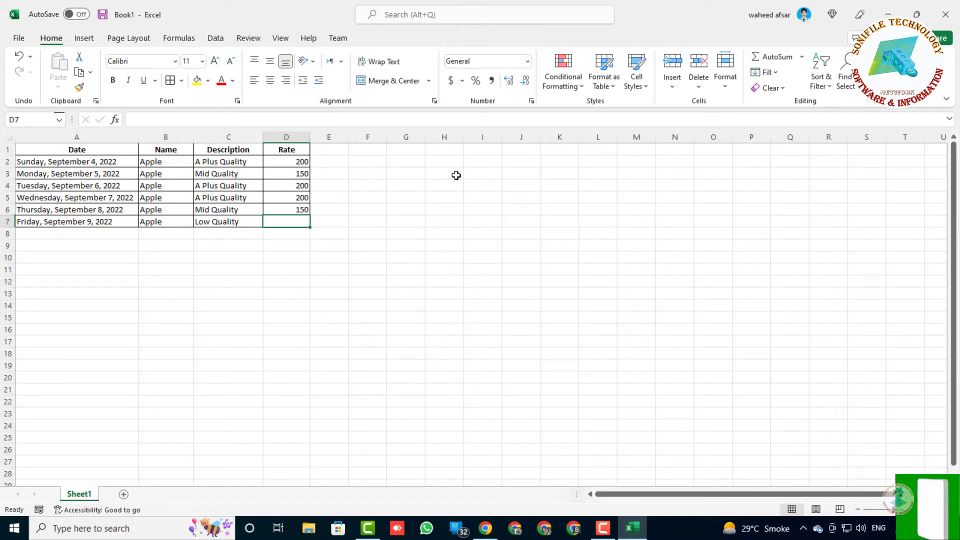
text(100)
key(Return)
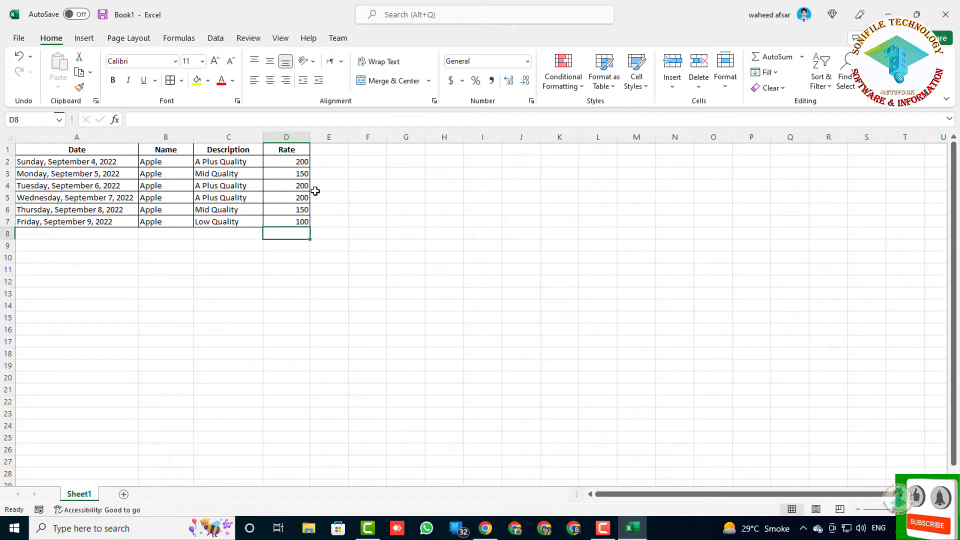
Review the table's date, name, description and rate entries column by column
drag(65, 163, 301, 208)
click(366, 245)
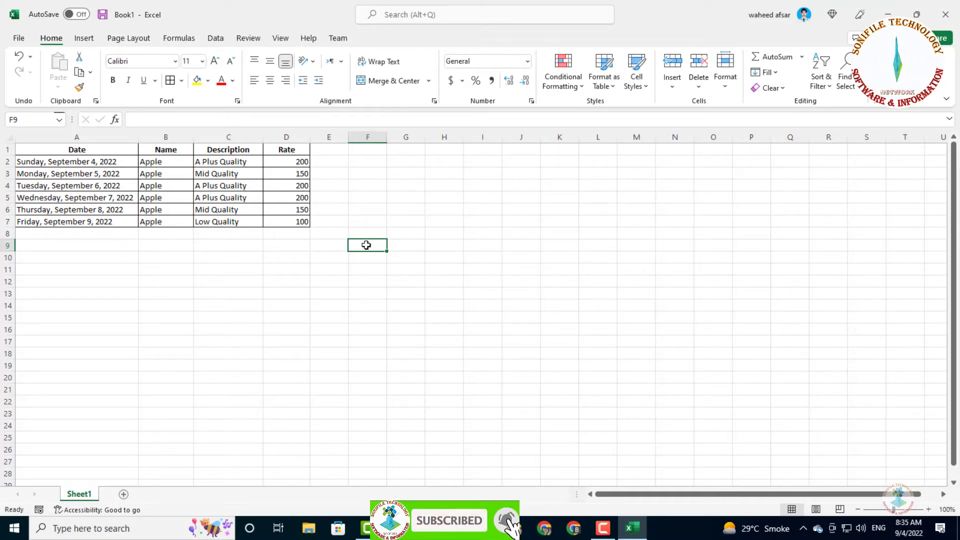
click(356, 283)
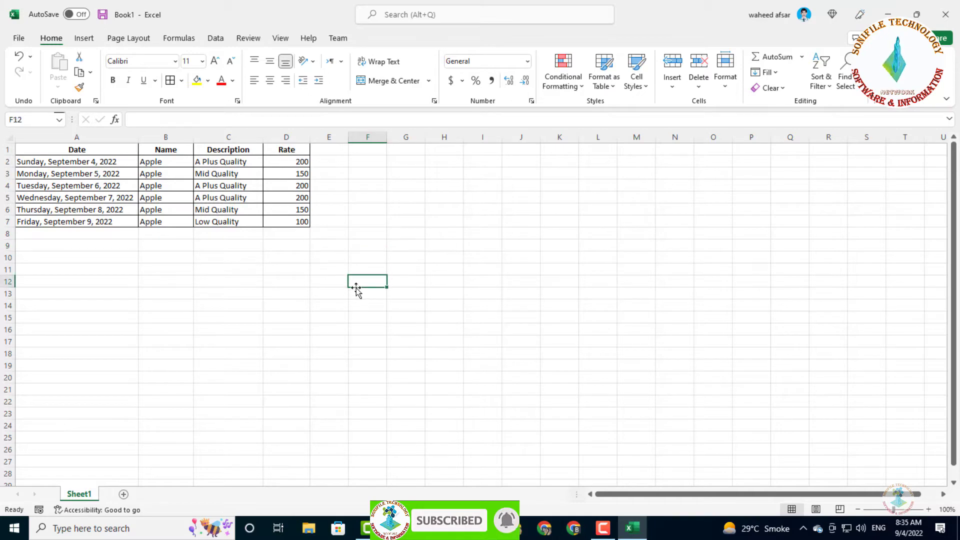
click(365, 203)
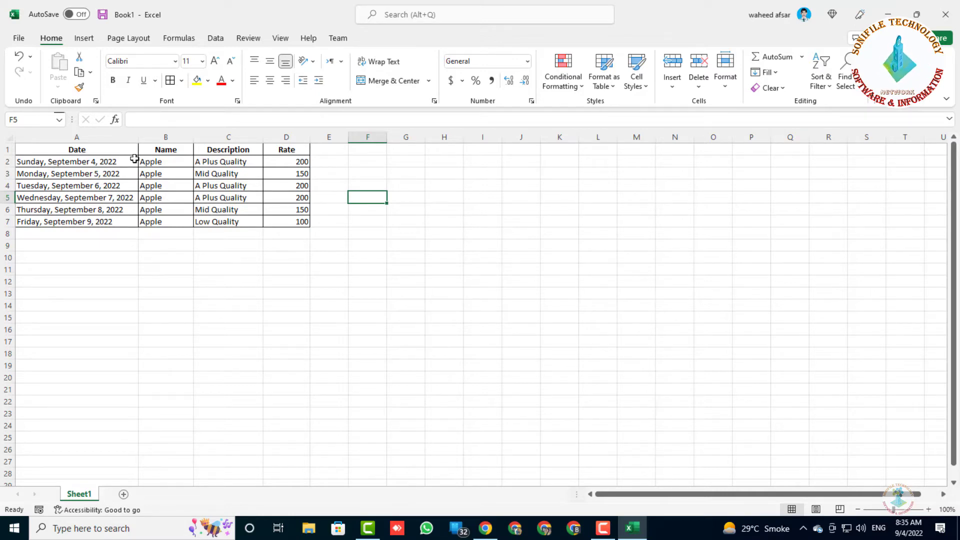
drag(167, 163, 222, 209)
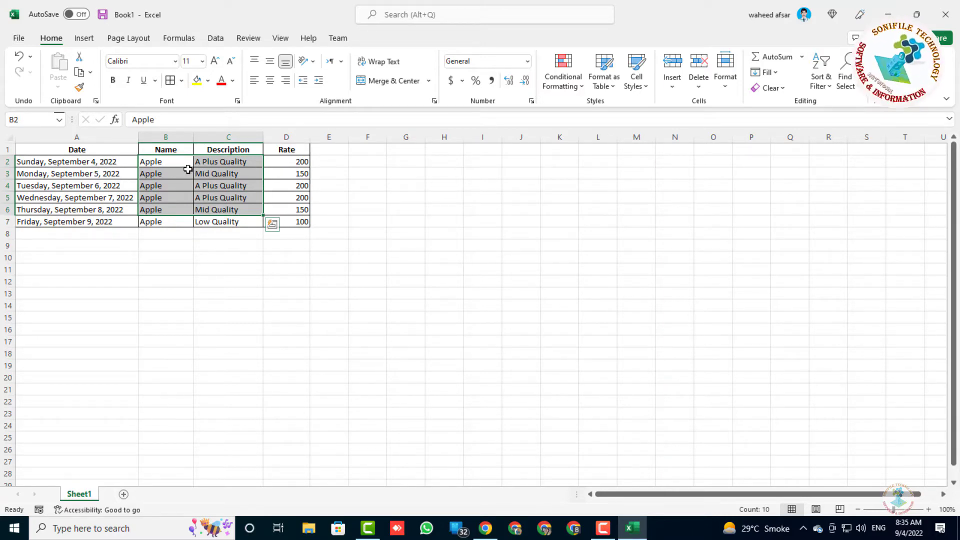
drag(223, 161, 232, 234)
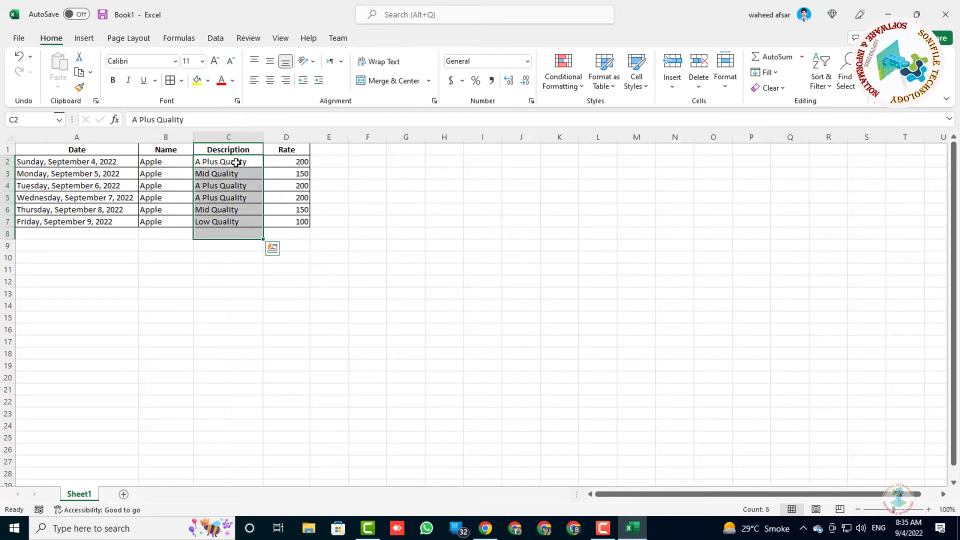
click(371, 269)
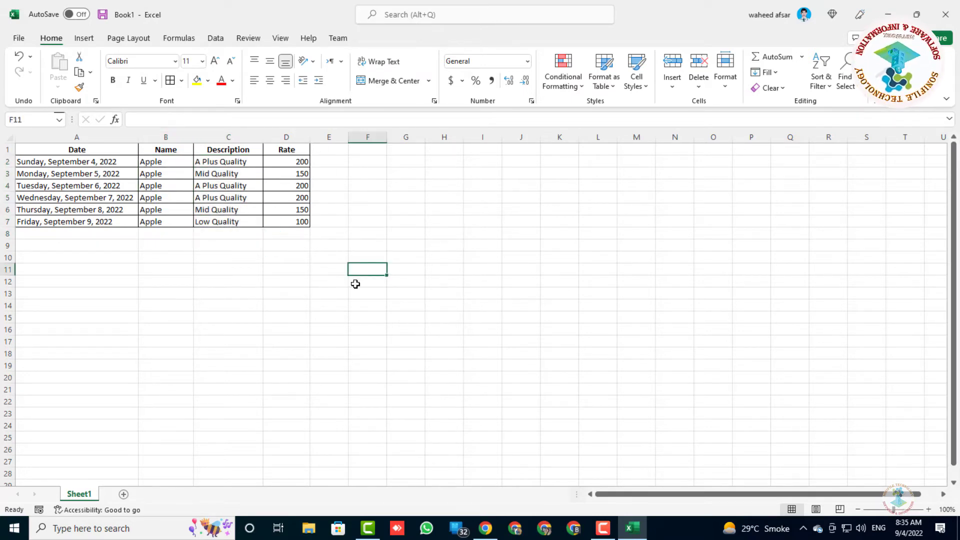
drag(159, 158, 169, 222)
drag(238, 159, 240, 234)
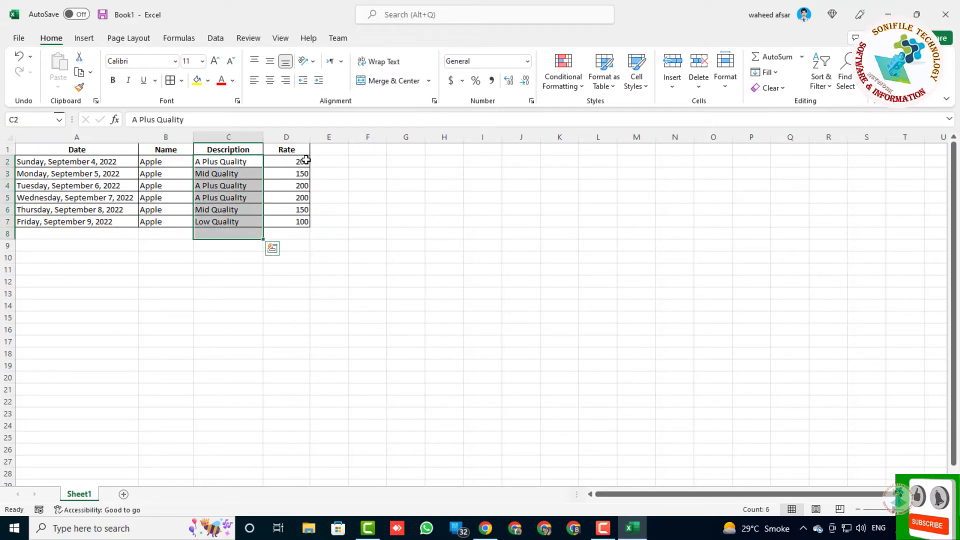
drag(301, 160, 302, 222)
click(370, 208)
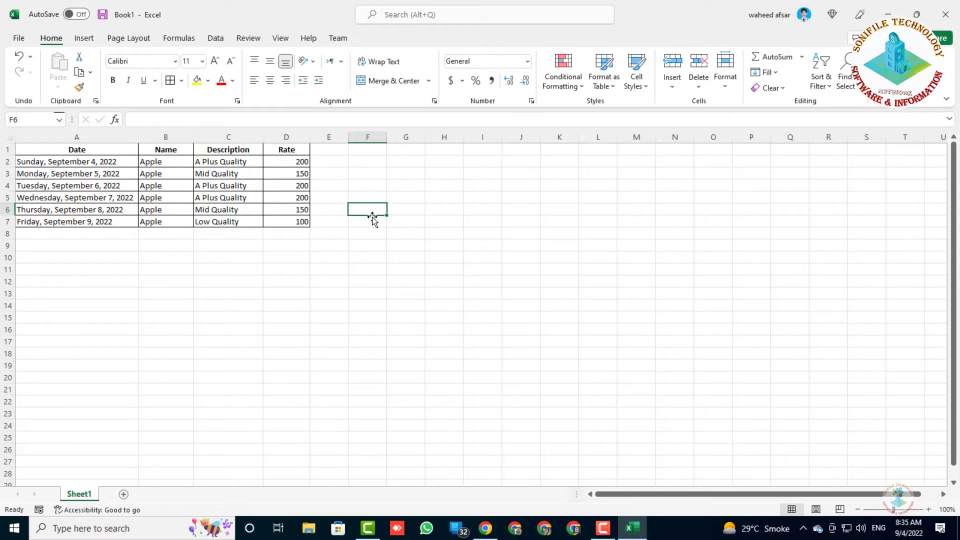
click(452, 280)
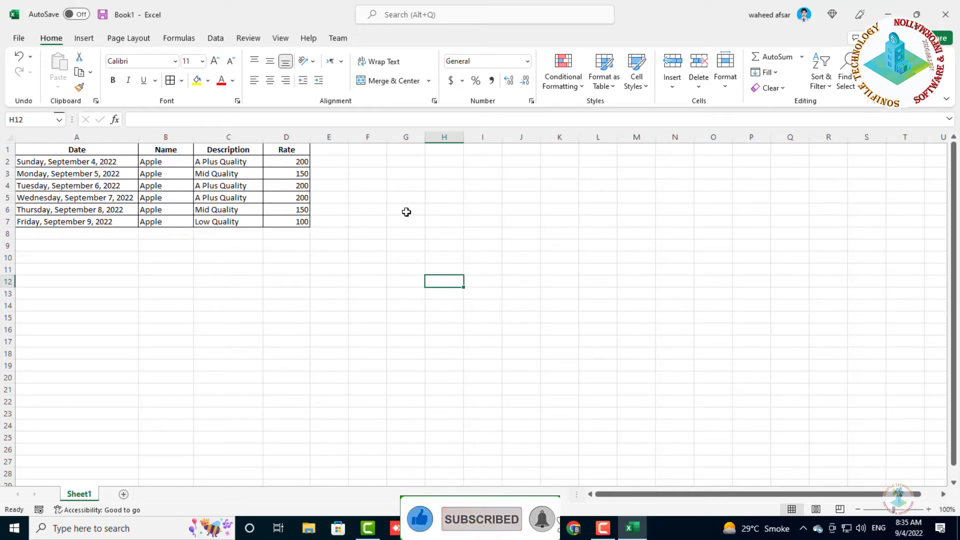
Begin a SUMPRODUCT formula in H10 that multiplies the rates D2:D7 by the name condition (B2:B7=F10)
key(Up)
key(Up)
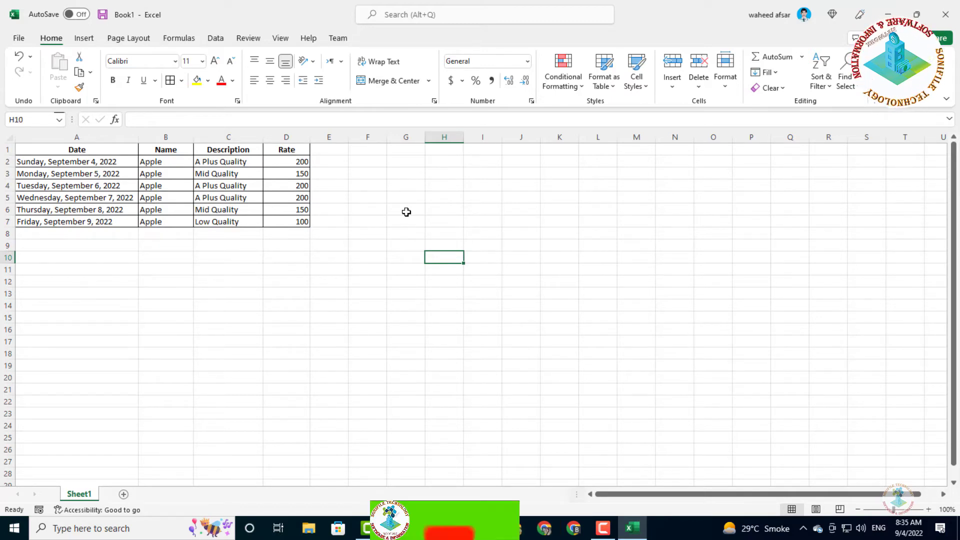
text(=)
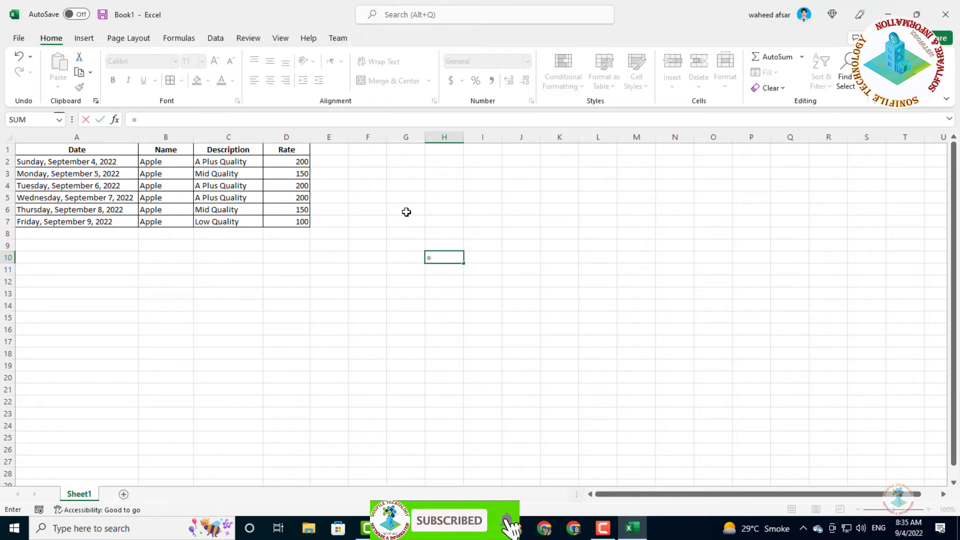
text(SUMPRODUCT()
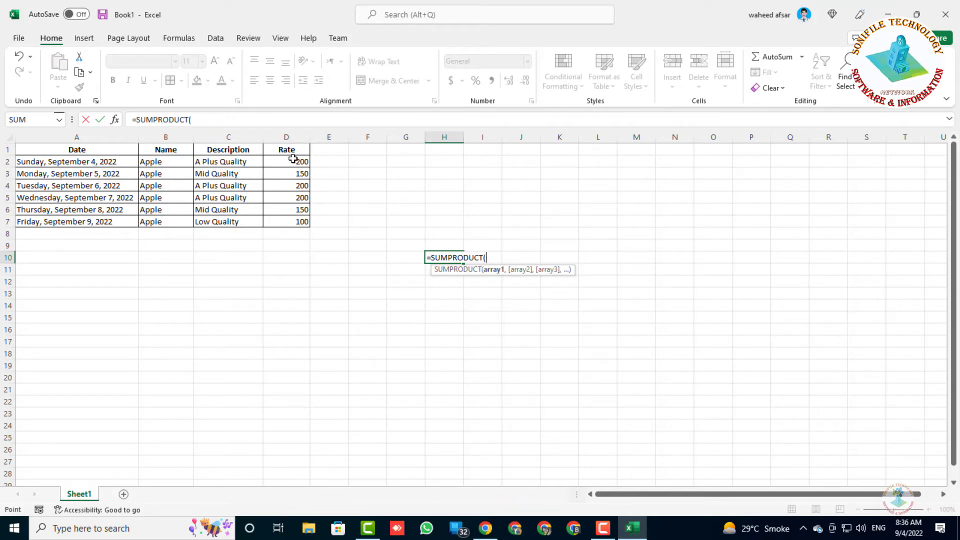
drag(293, 159, 293, 221)
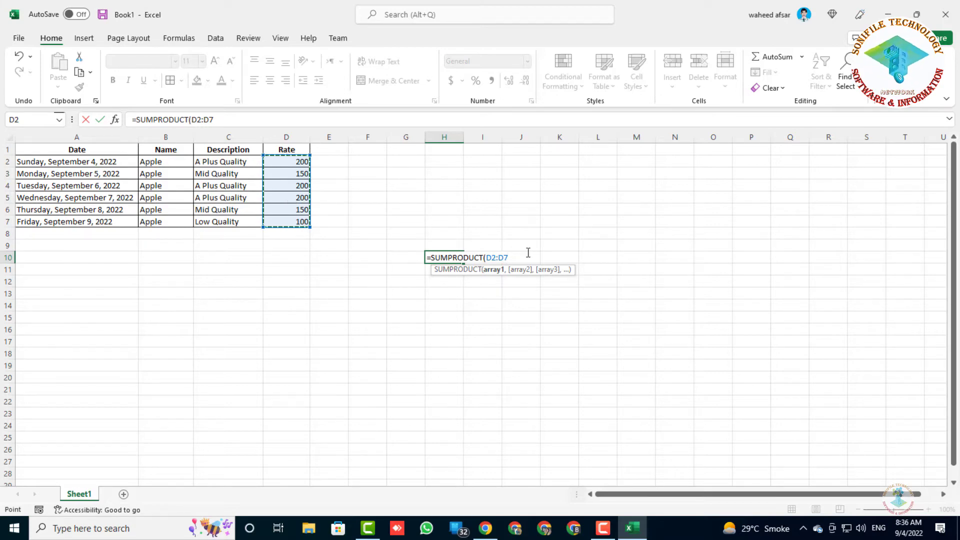
text(*)
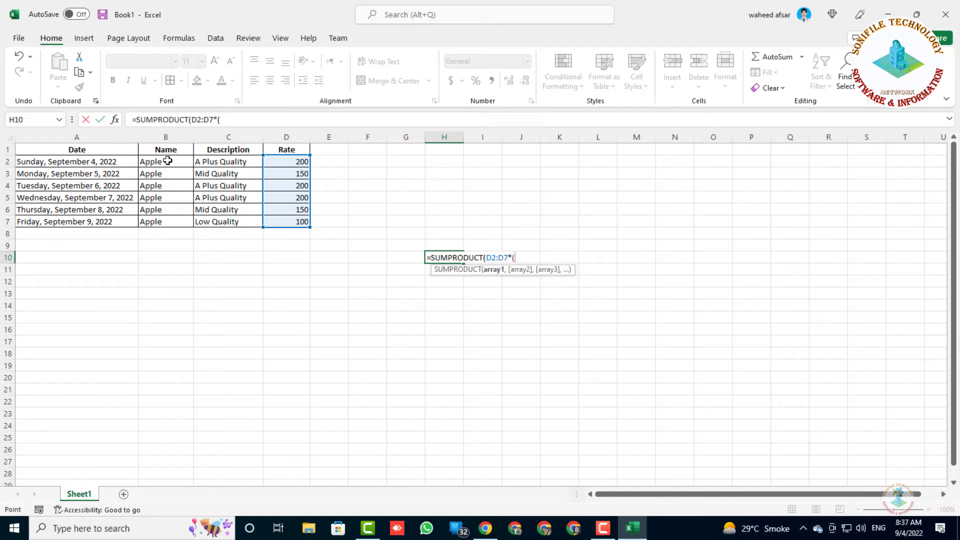
drag(167, 160, 171, 221)
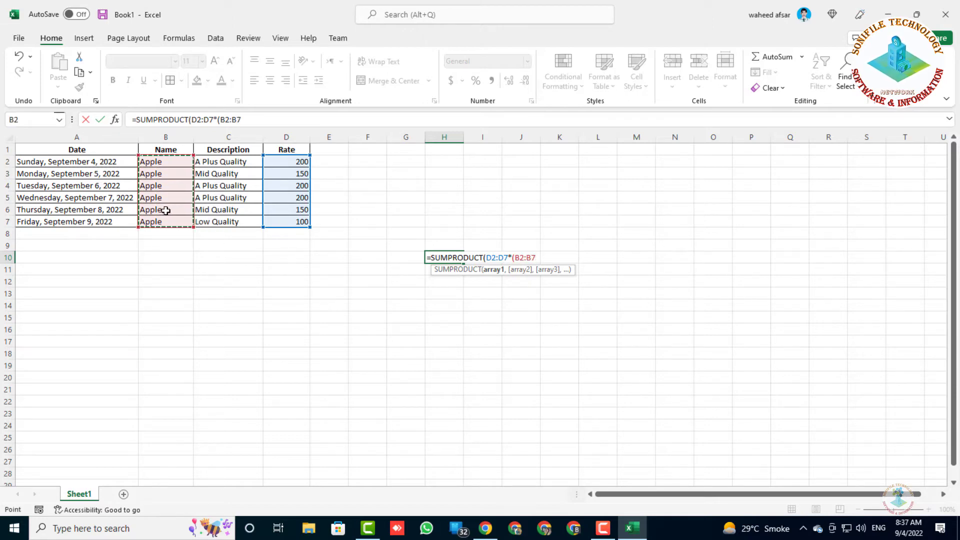
text(=)
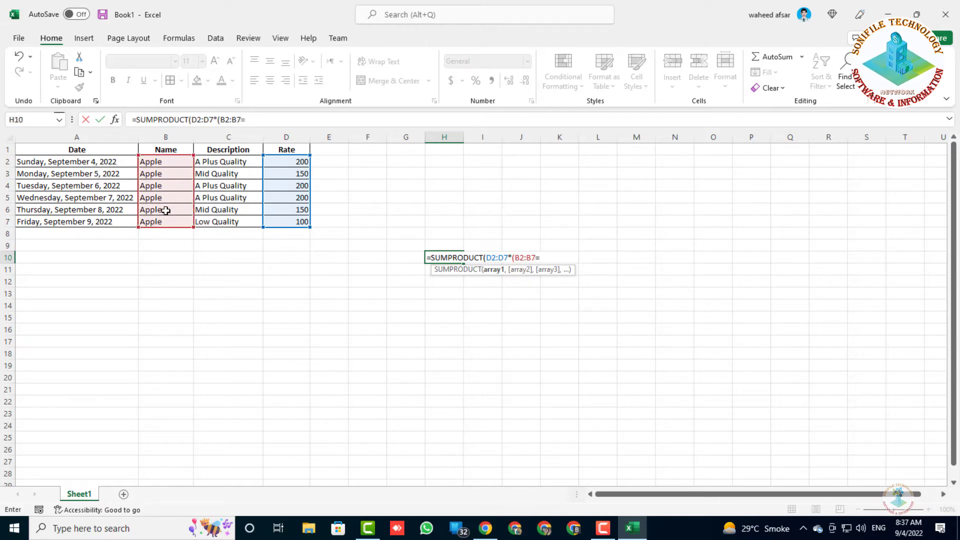
click(373, 259)
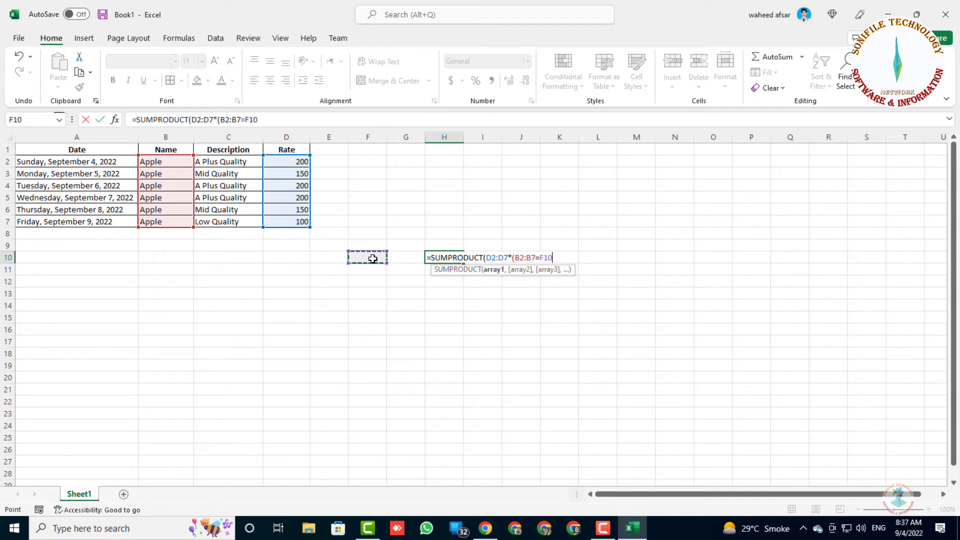
text()*)
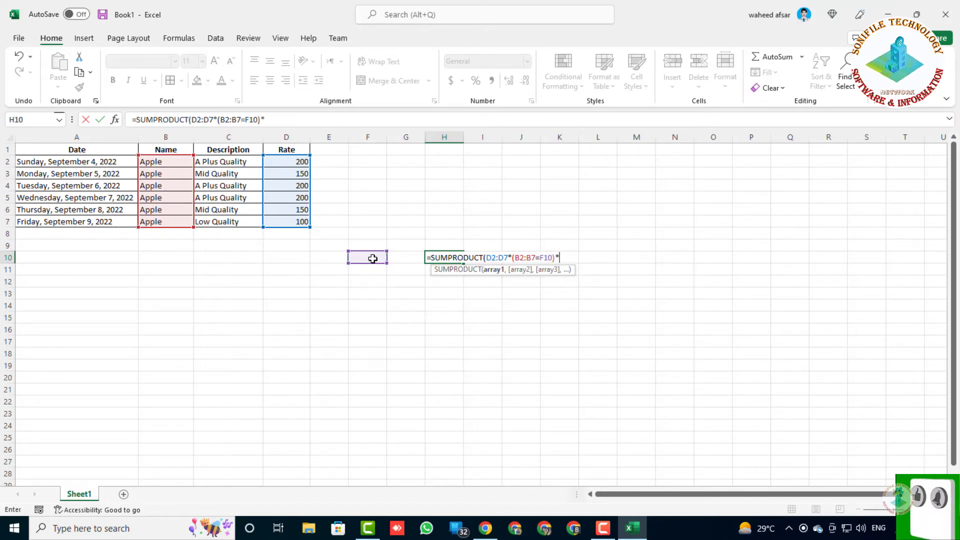
Add the description condition (C2:C7=G10) as a further multiplier and complete the SUMPRODUCT formula in H10
text(()
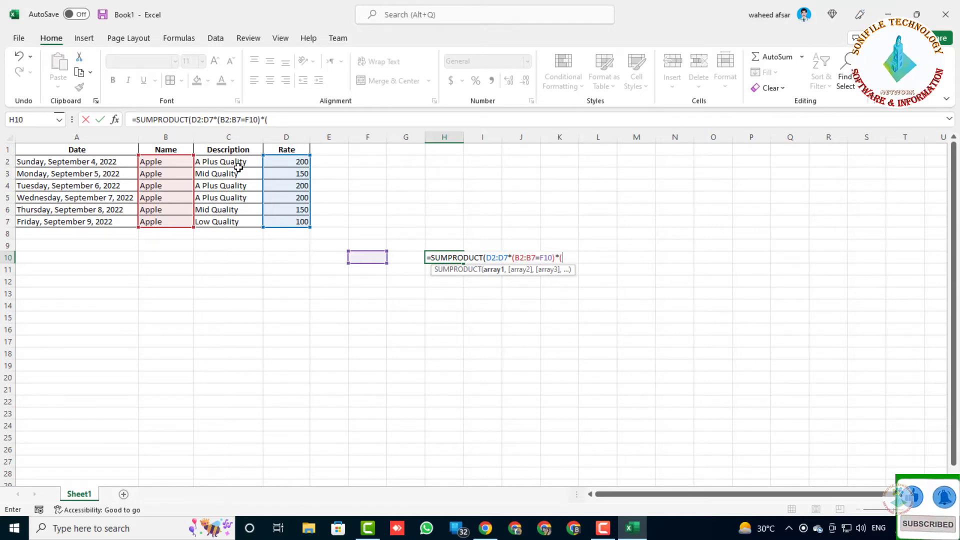
drag(240, 161, 240, 218)
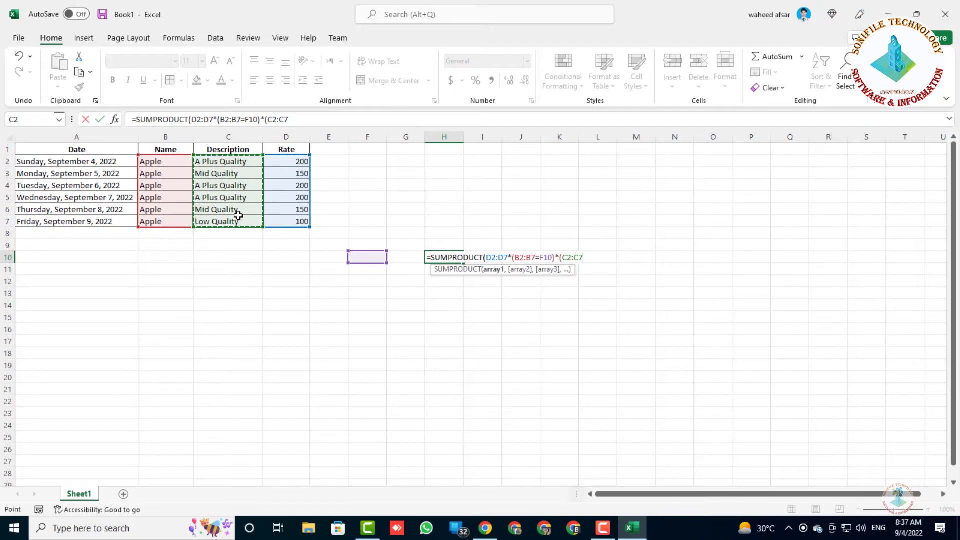
text(=)
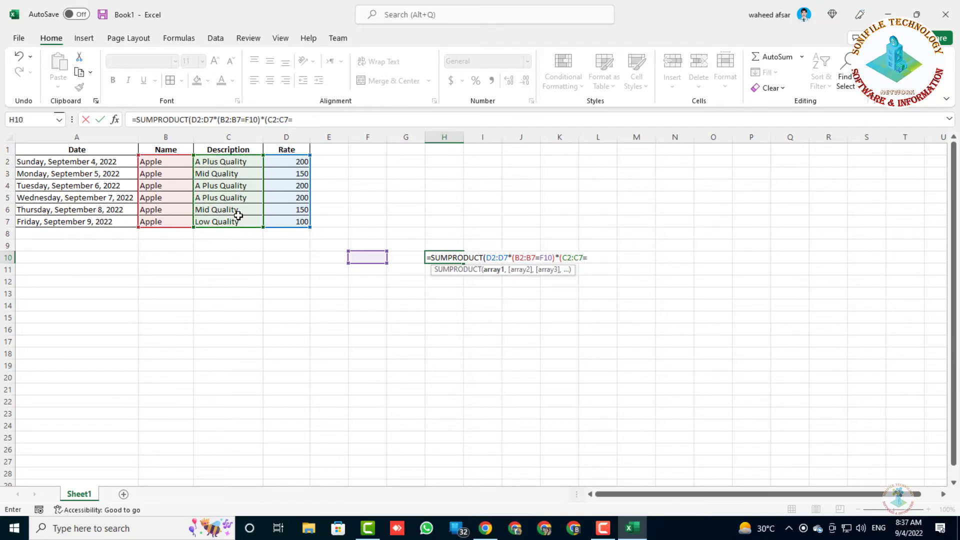
click(408, 258)
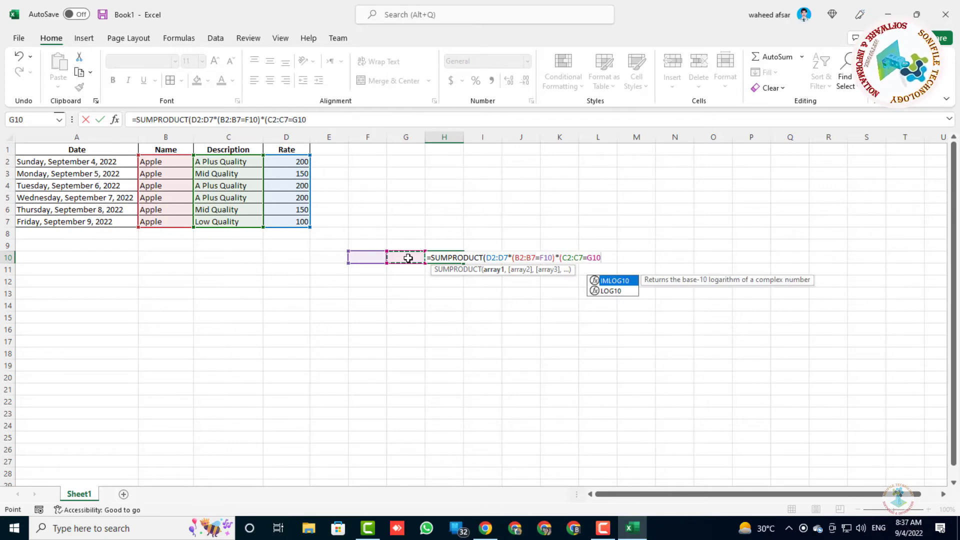
text())
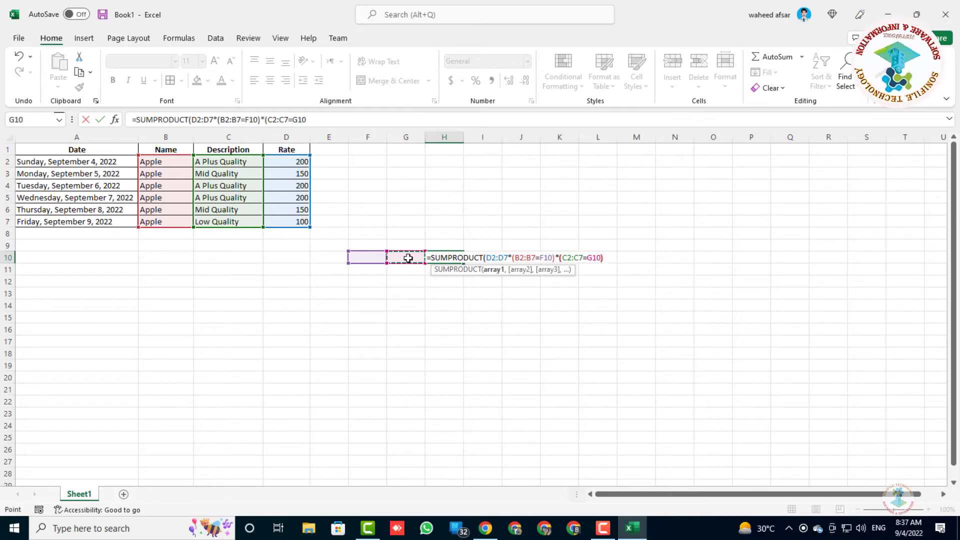
text())
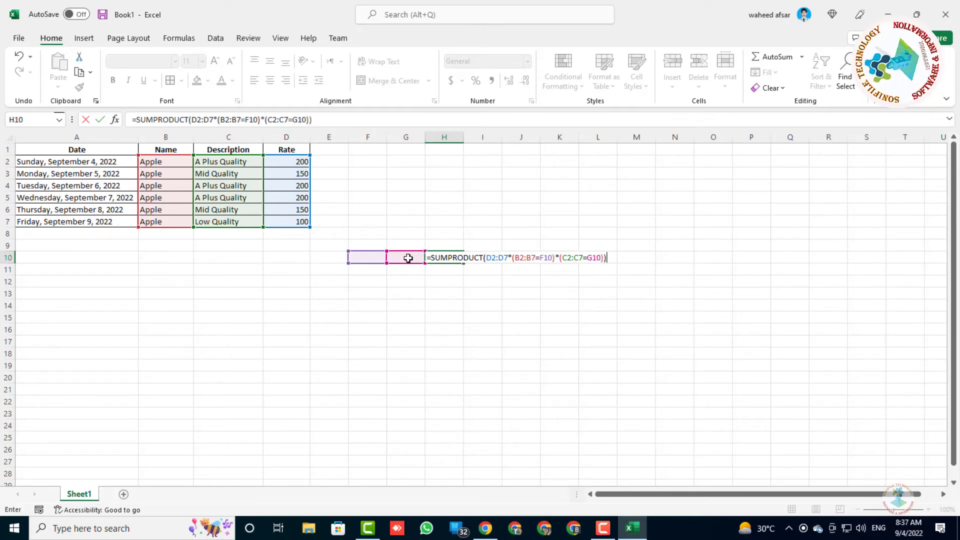
key(Return)
Enter the criteria Apple in F10 and A Plus Quality in G10, and autofit column G to its content
key(Up)
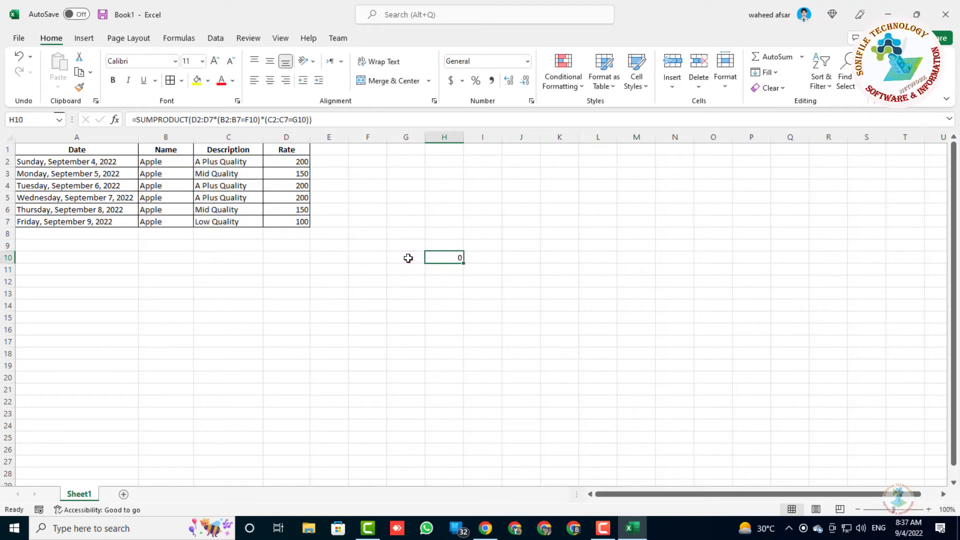
key(Left)
key(Left)
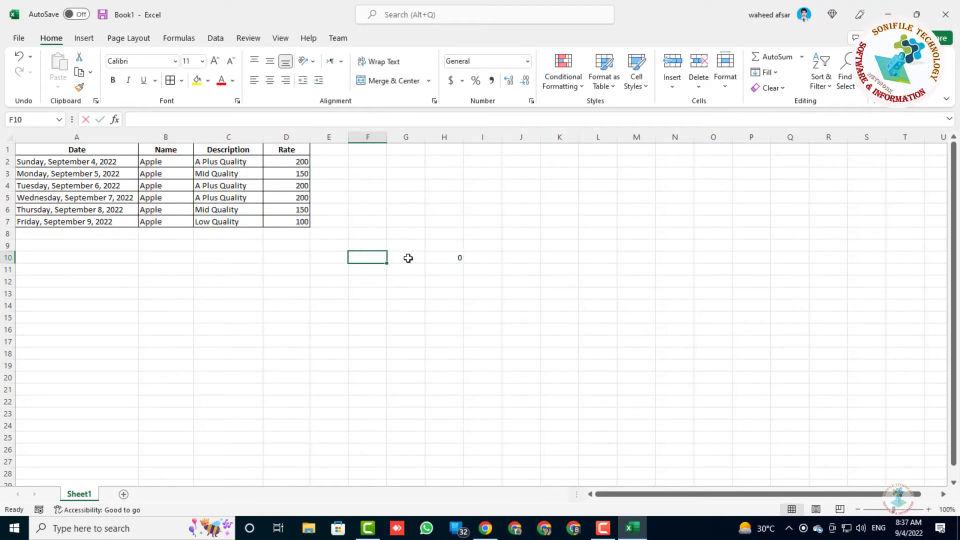
text(Apple)
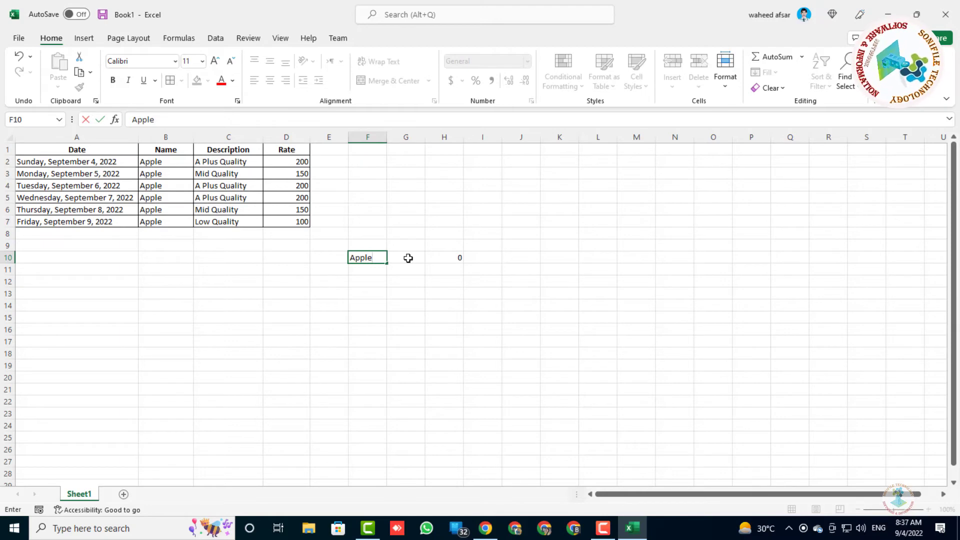
key(Right)
text(A)
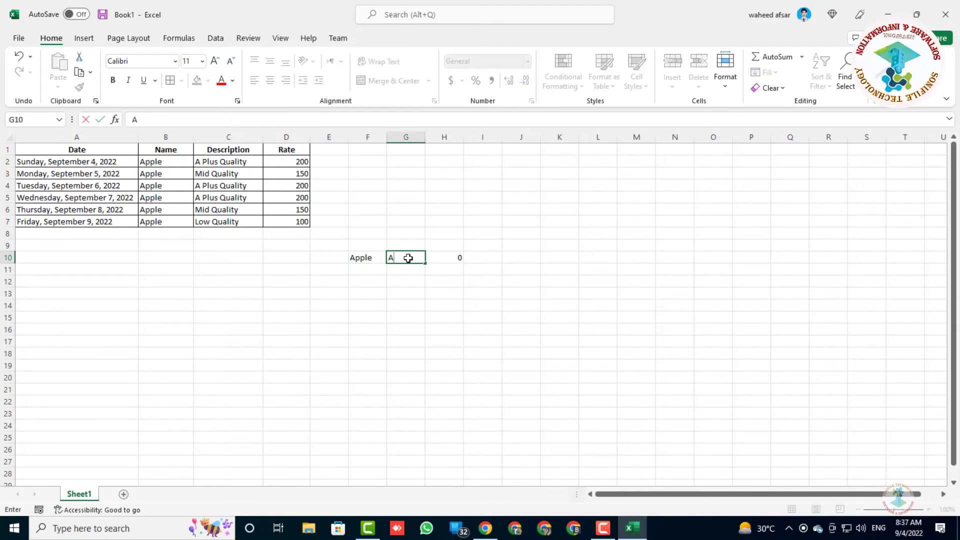
text( Pl)
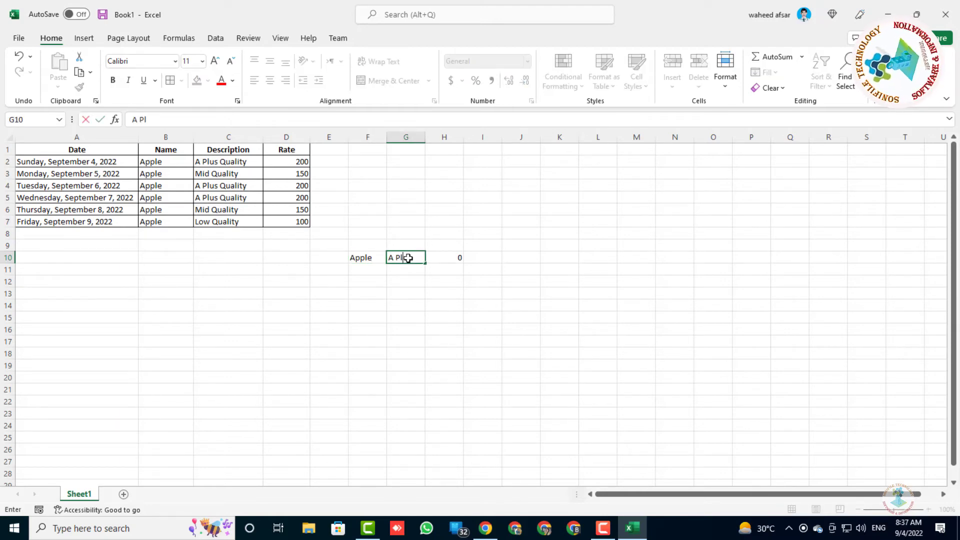
text(us Q)
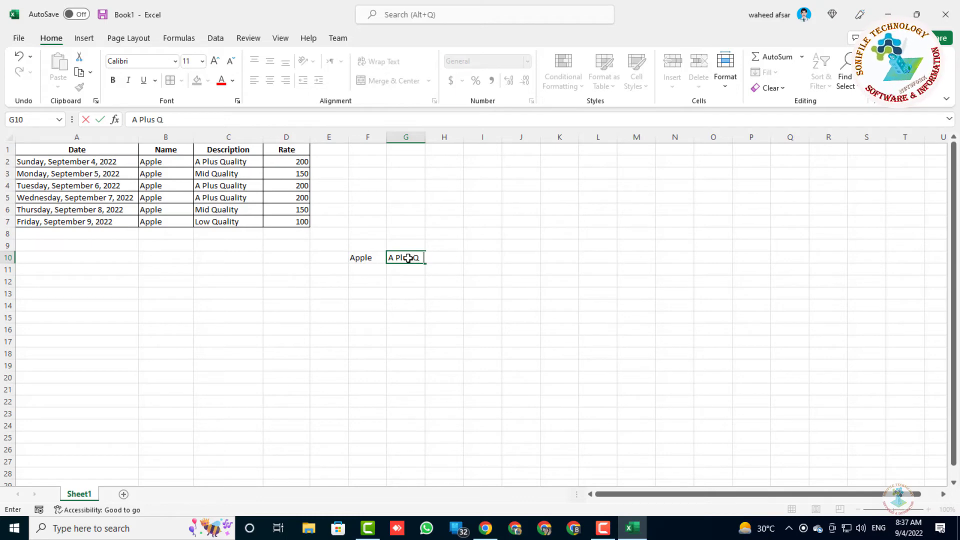
text(ua)
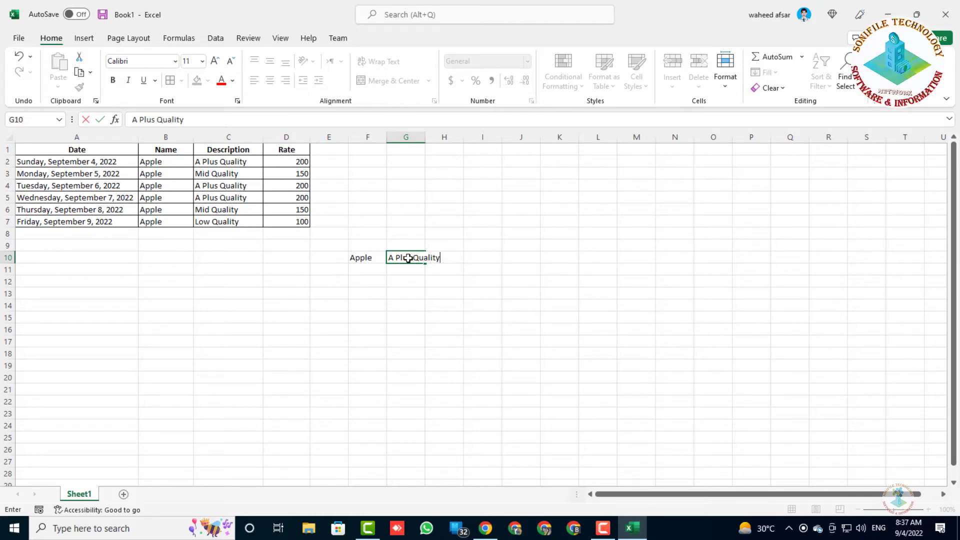
text(lity)
key(Return)
double_click(425, 137)
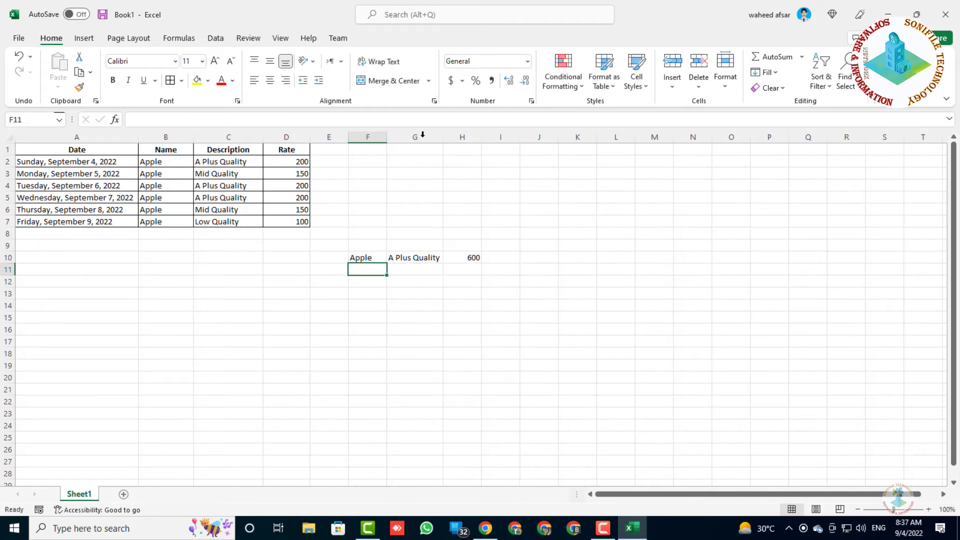
Check the formula result in H10 against the table's A Plus Quality rates
click(476, 257)
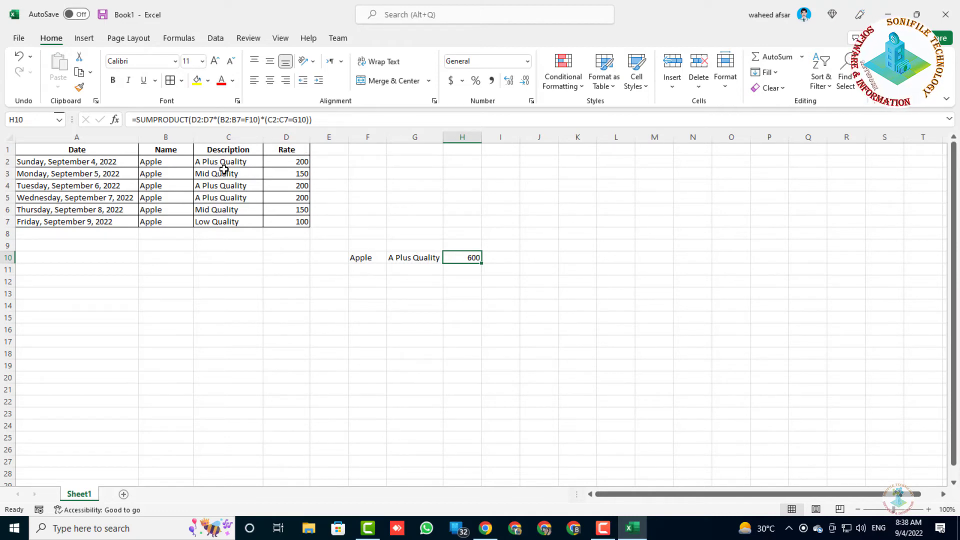
click(295, 161)
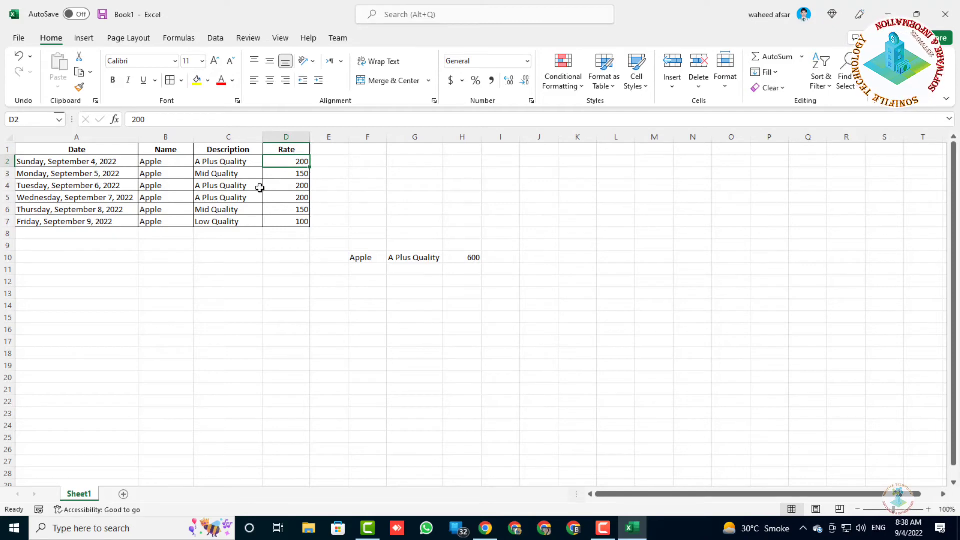
click(291, 195)
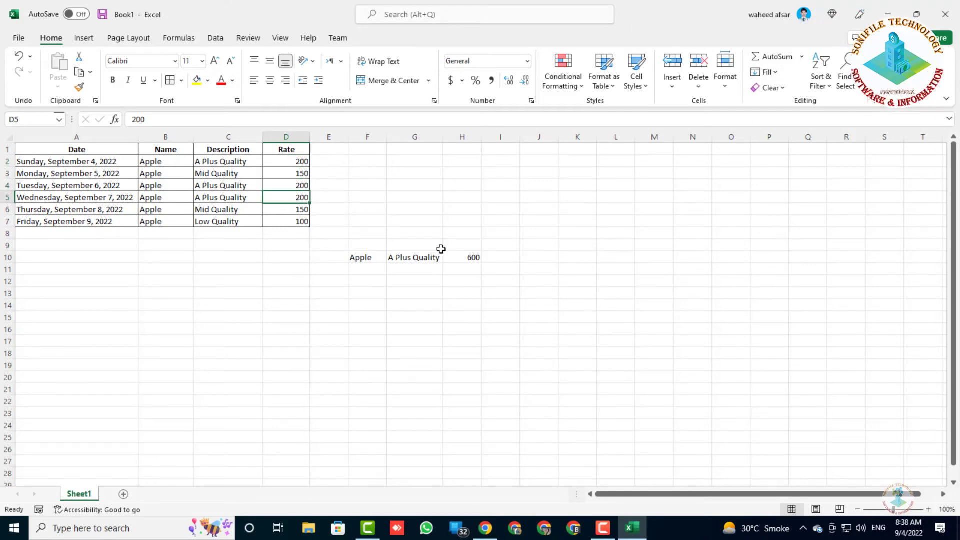
click(459, 256)
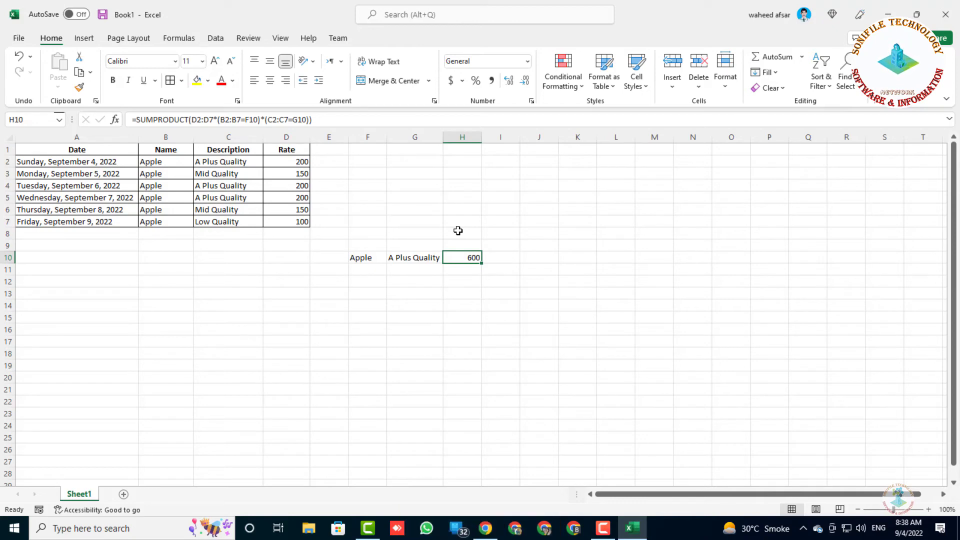
Change the name in B5, the Wednesday, September 7 entry, to Orange
click(154, 202)
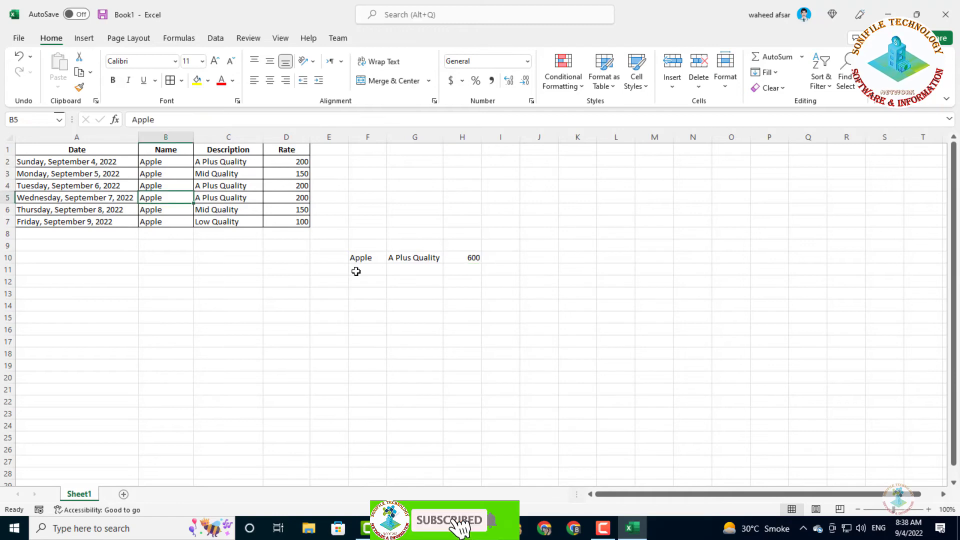
text(Orange)
key(Return)
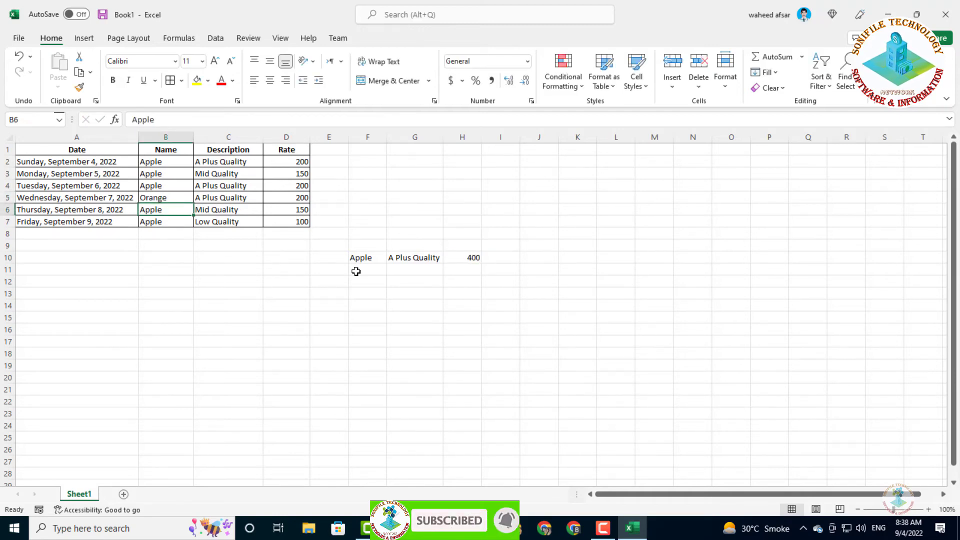
key(Up)
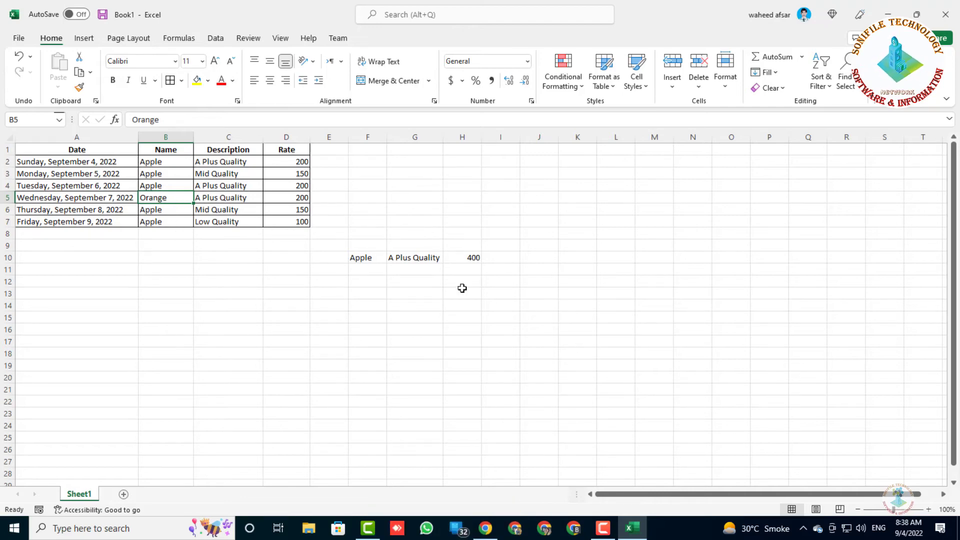
Enter Orange as a second name criterion in F11, below Apple
click(365, 273)
text(O)
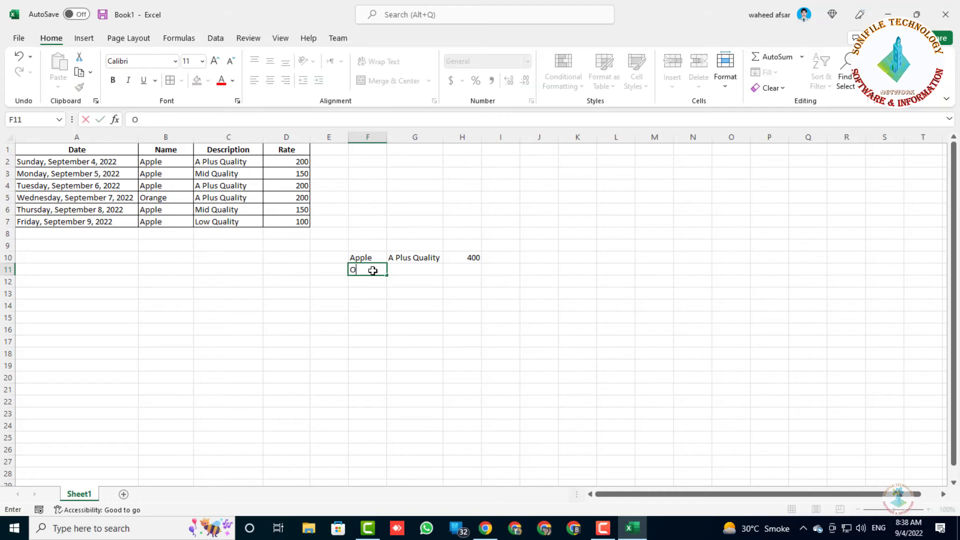
text(range)
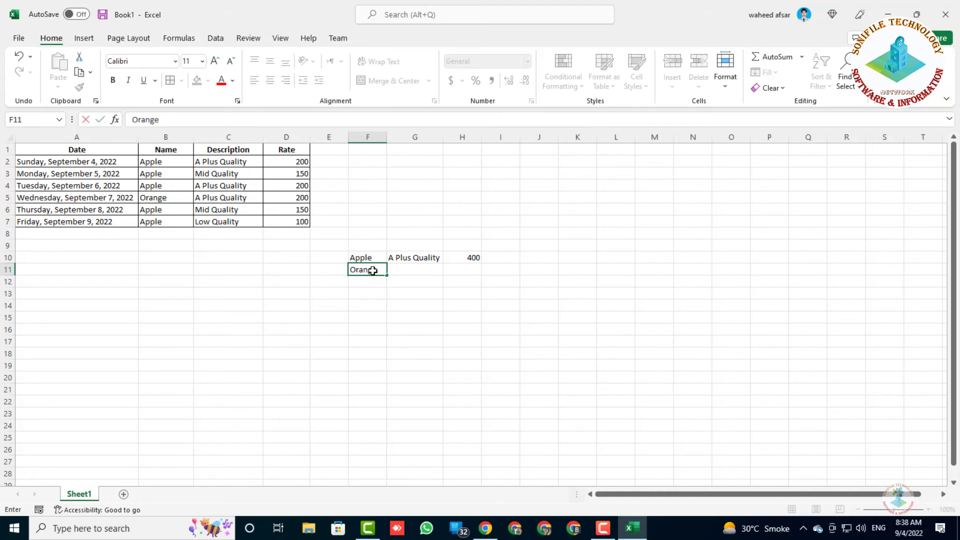
key(Return)
click(373, 271)
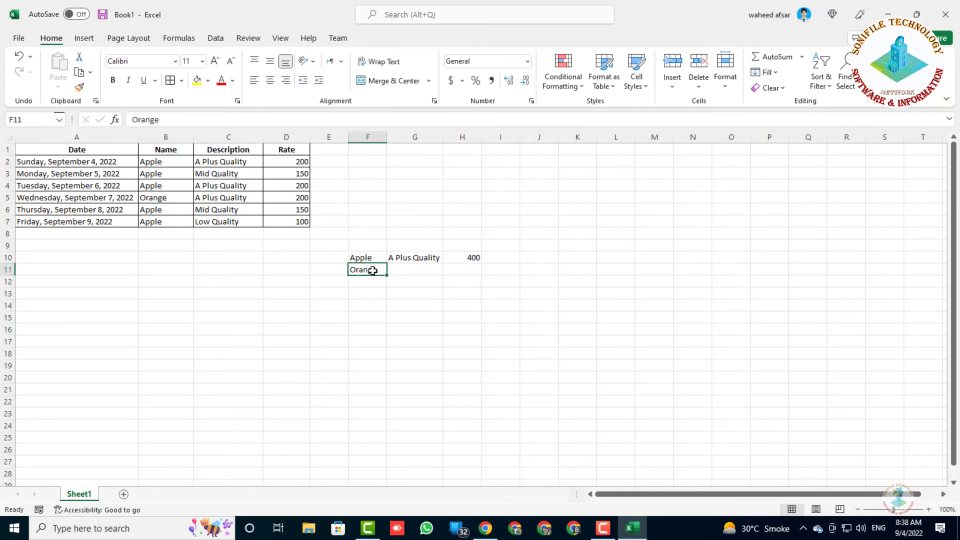
Fill the A Plus Quality criterion down into G11 and the SUMPRODUCT formula down into H11
key(Tab)
key(ctrl+d)
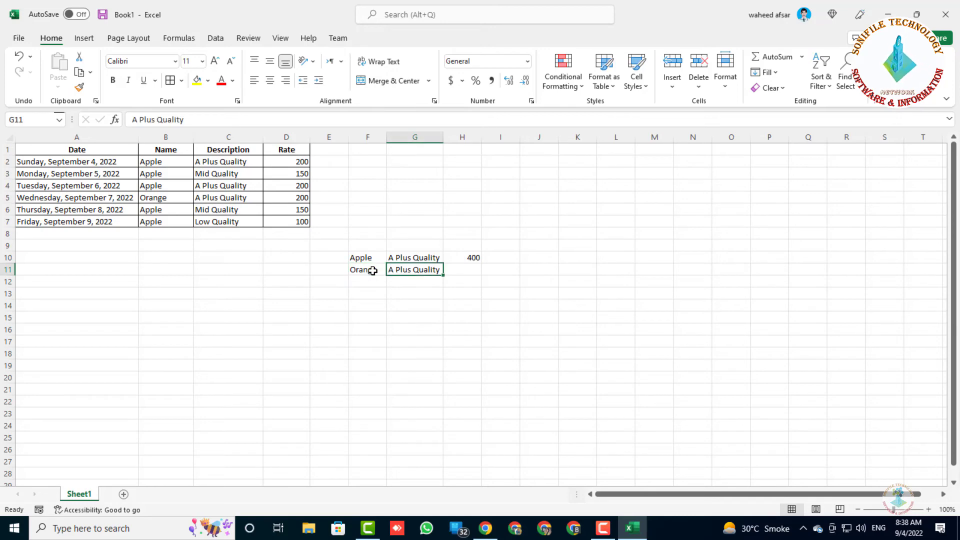
key(Tab)
key(ctrl+d)
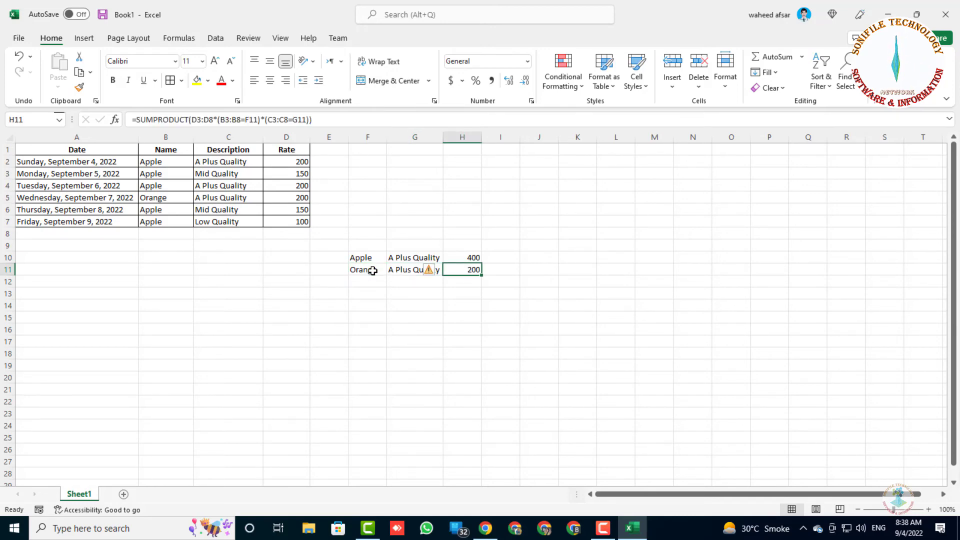